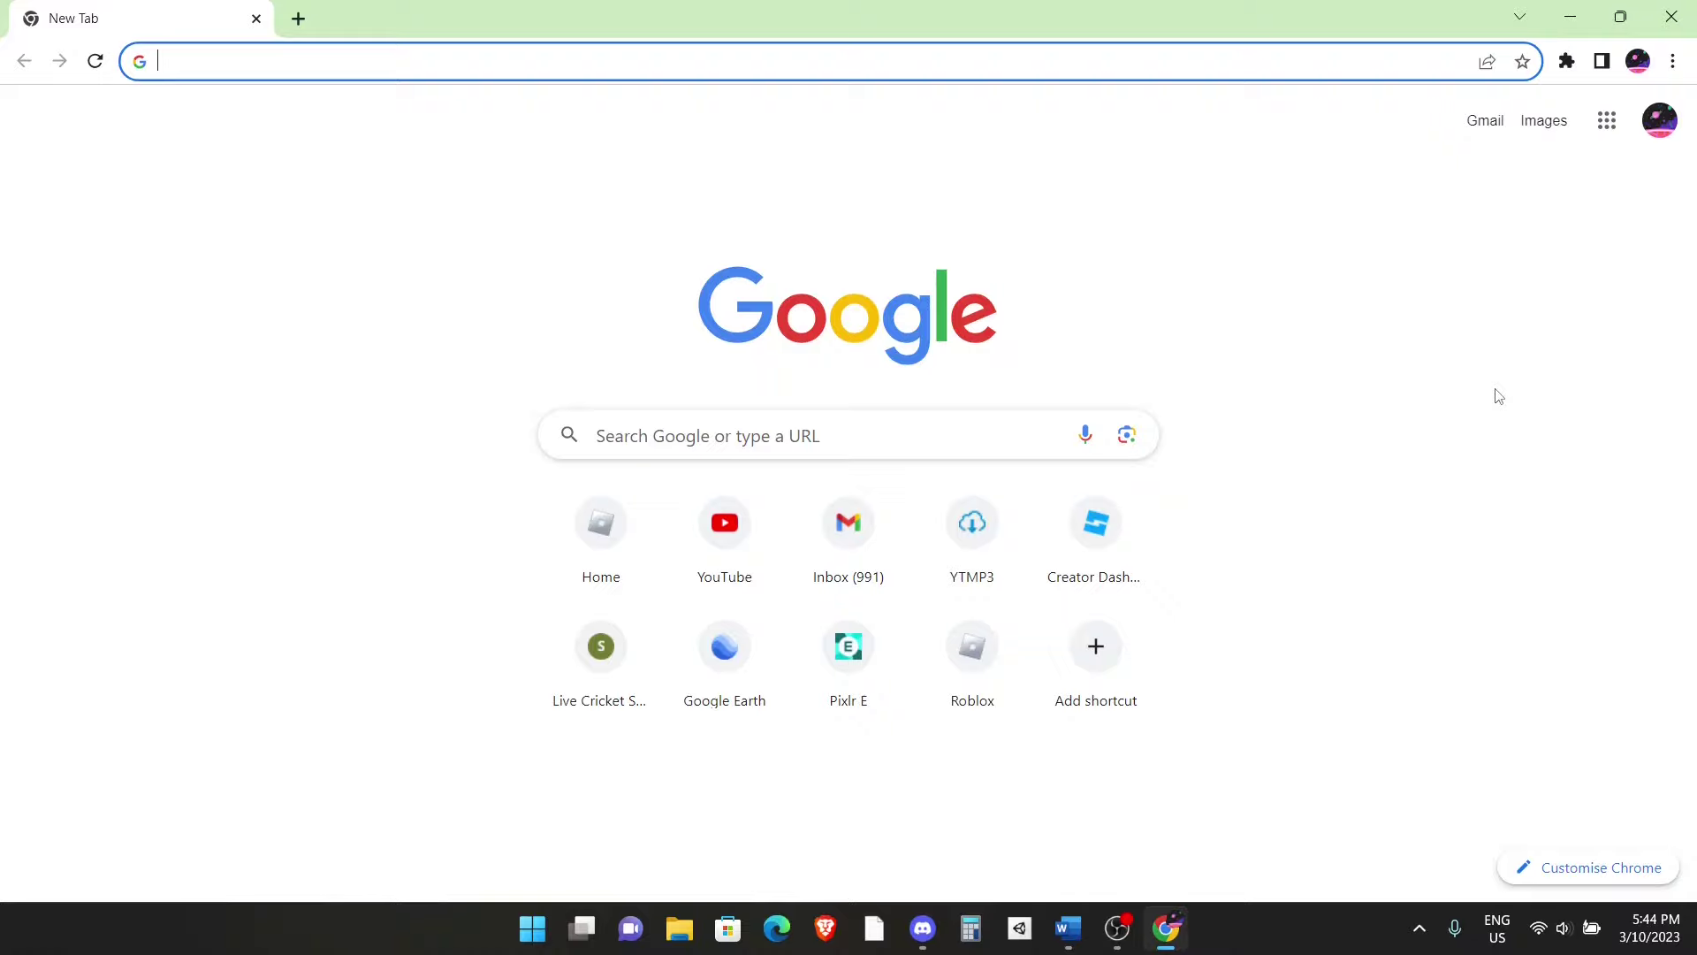
Check the Start menu power options, then go to the Roblox website in the browser
key(super)
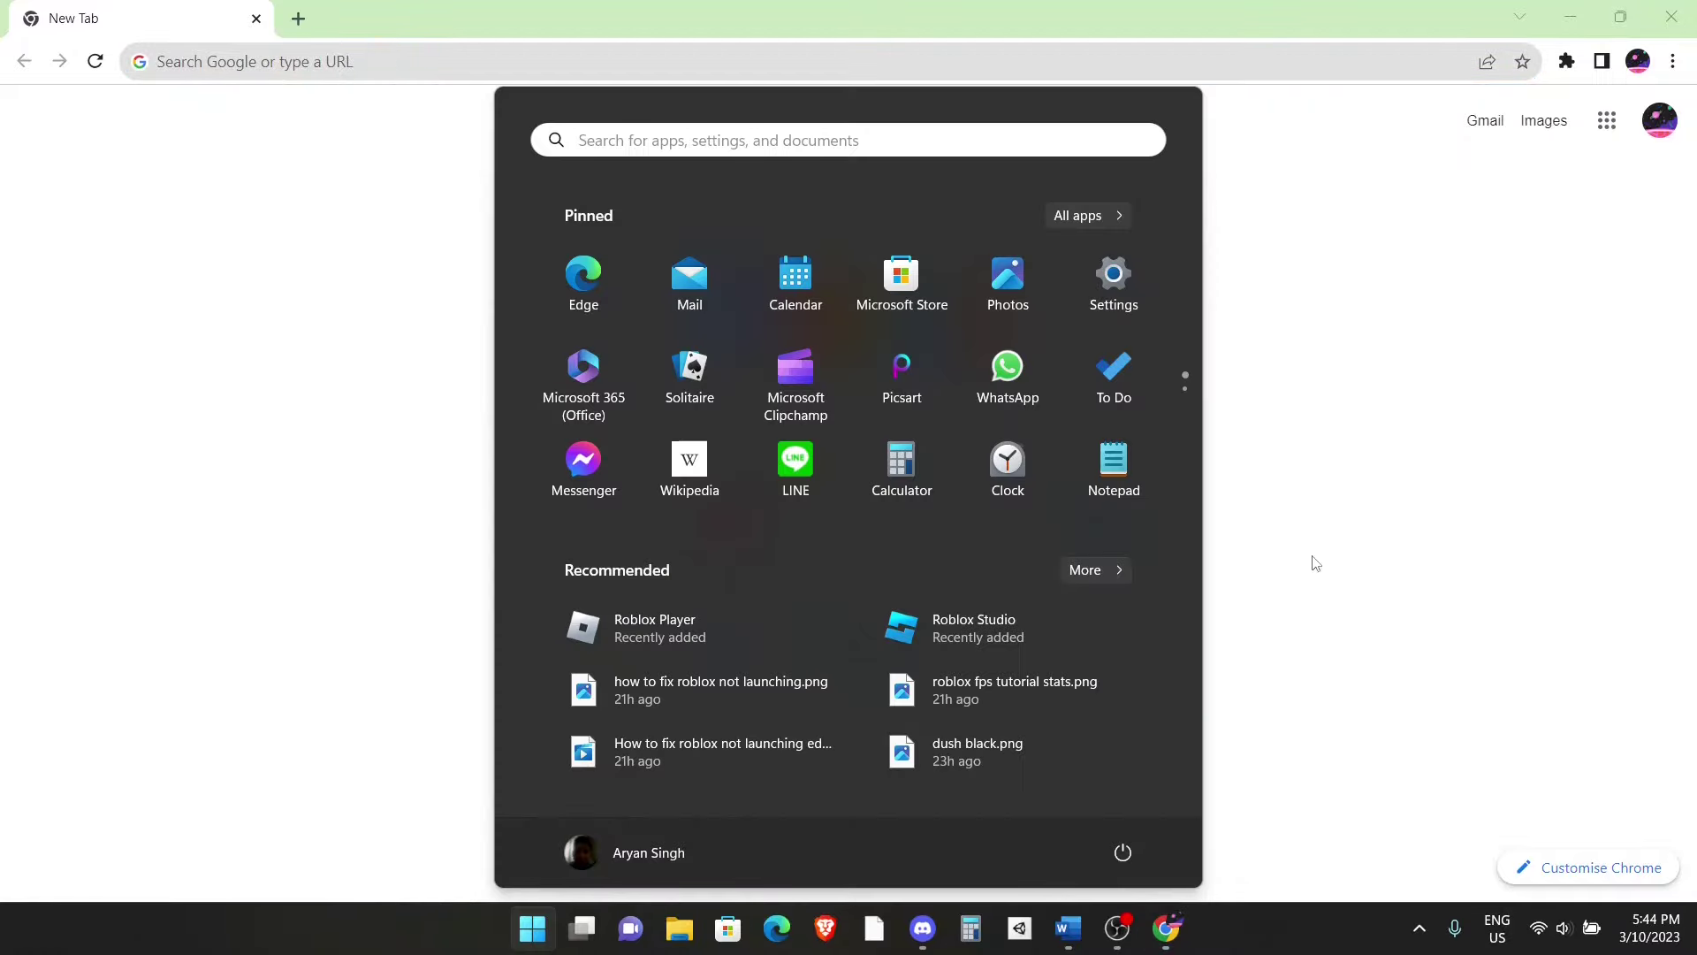
click(1123, 851)
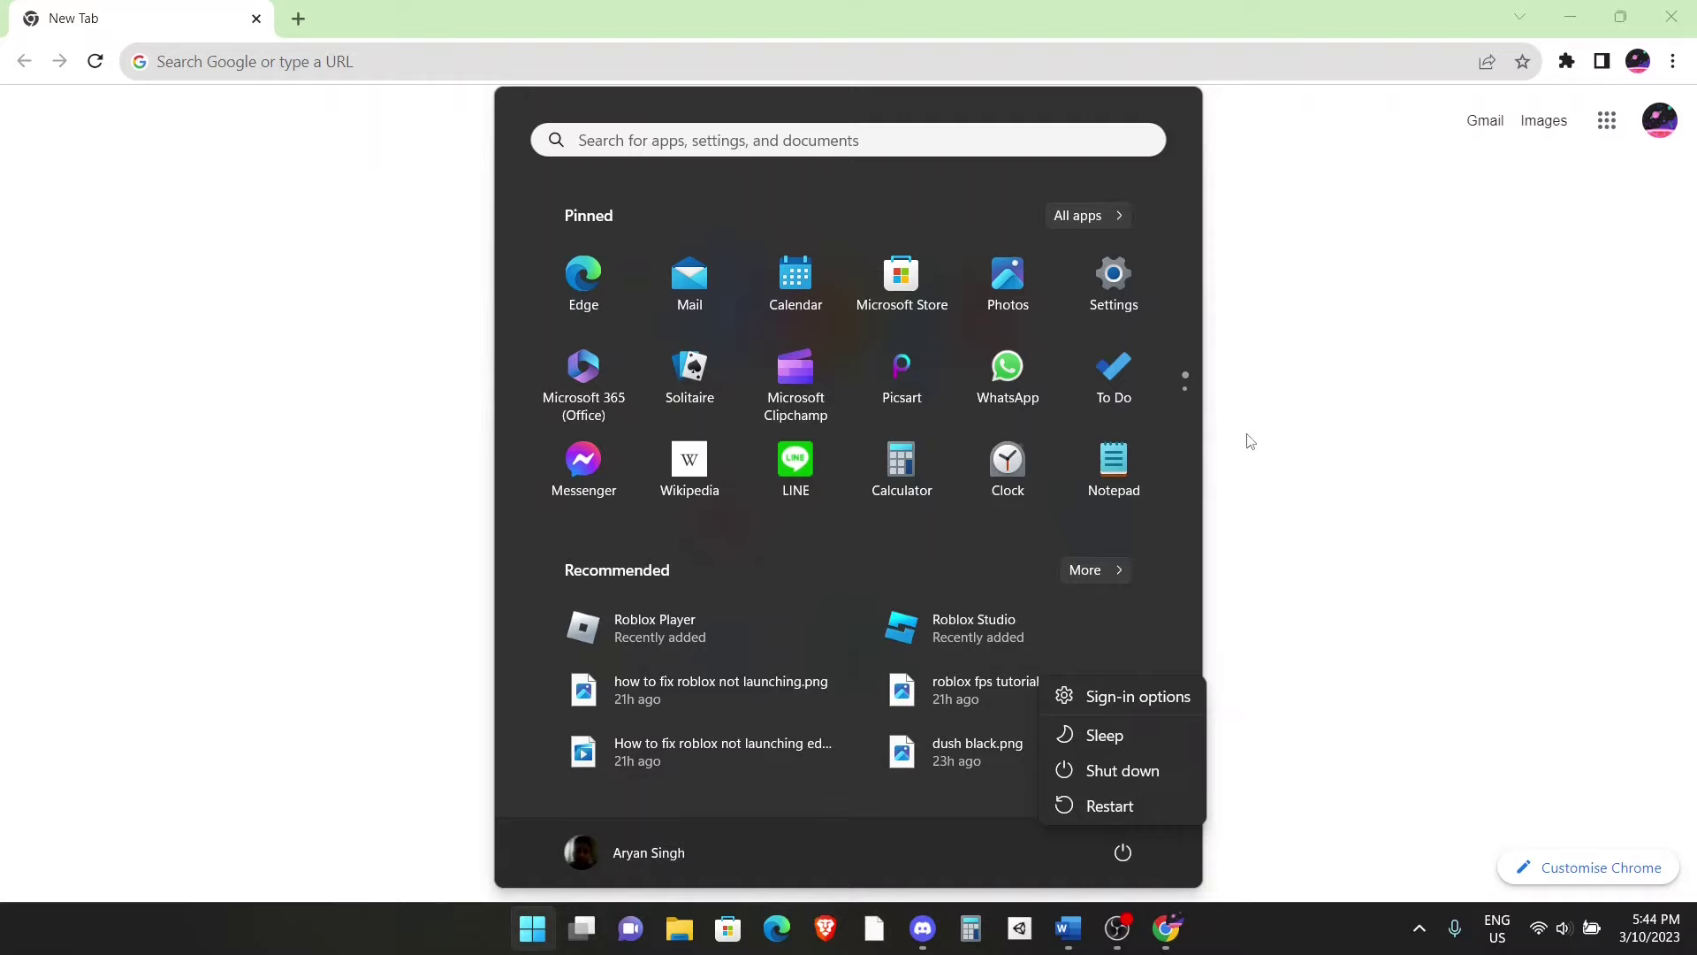
click(1451, 382)
click(1430, 343)
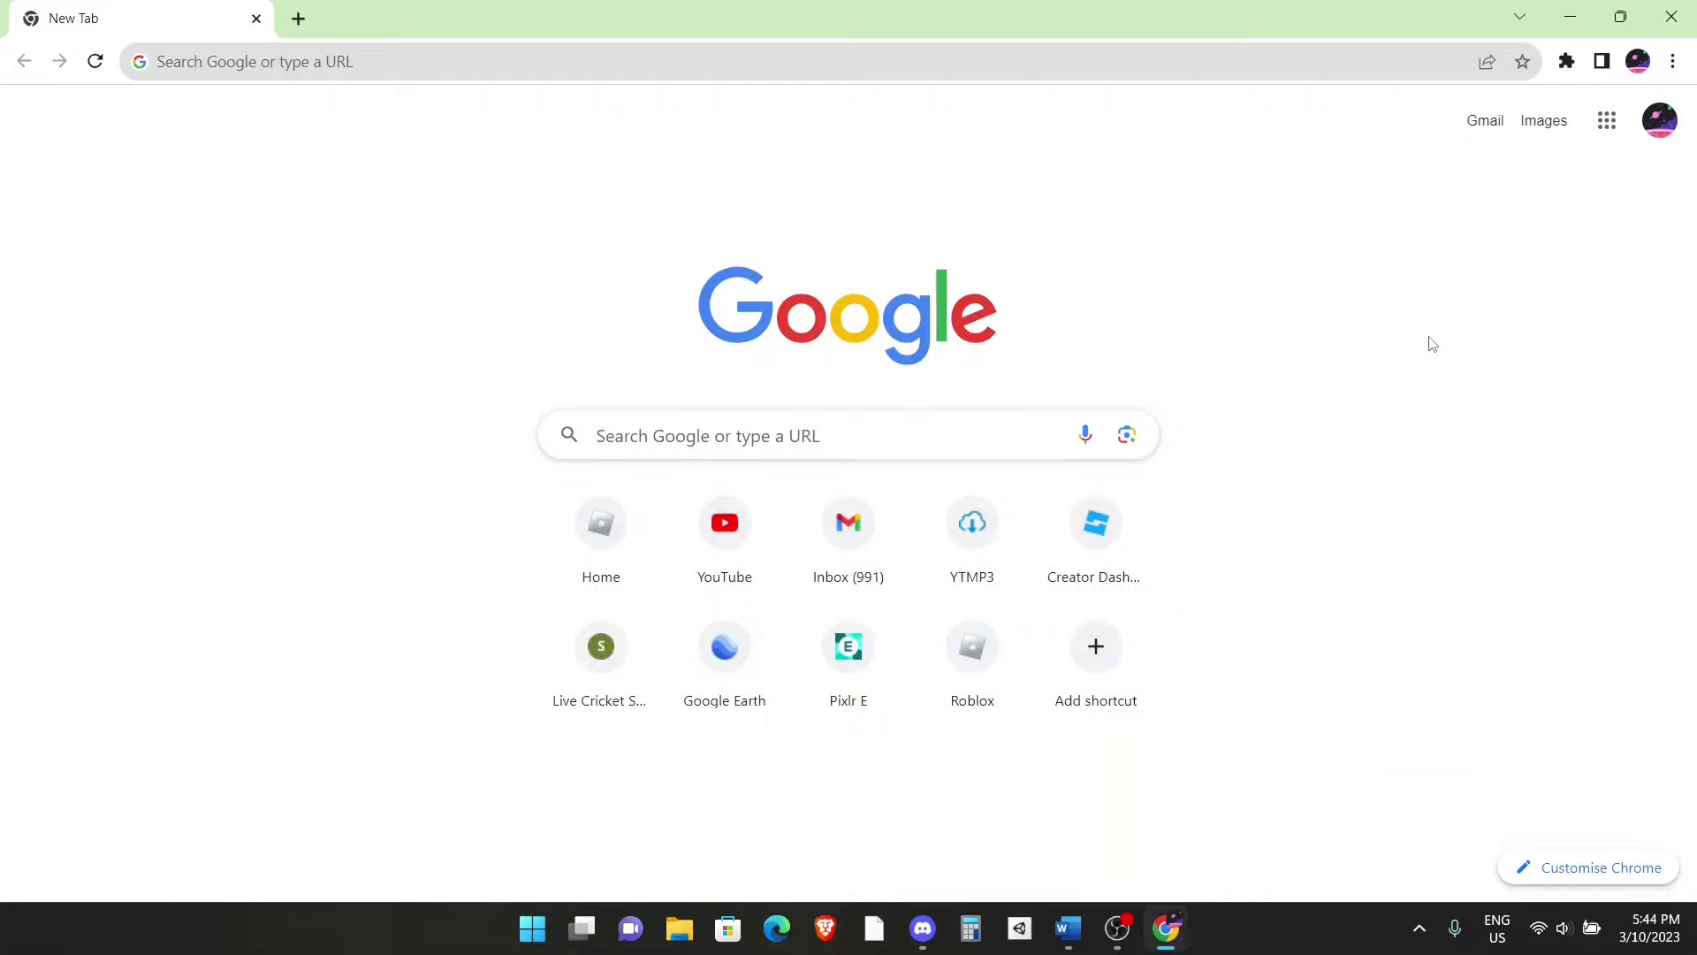
click(958, 60)
text(roblox.com)
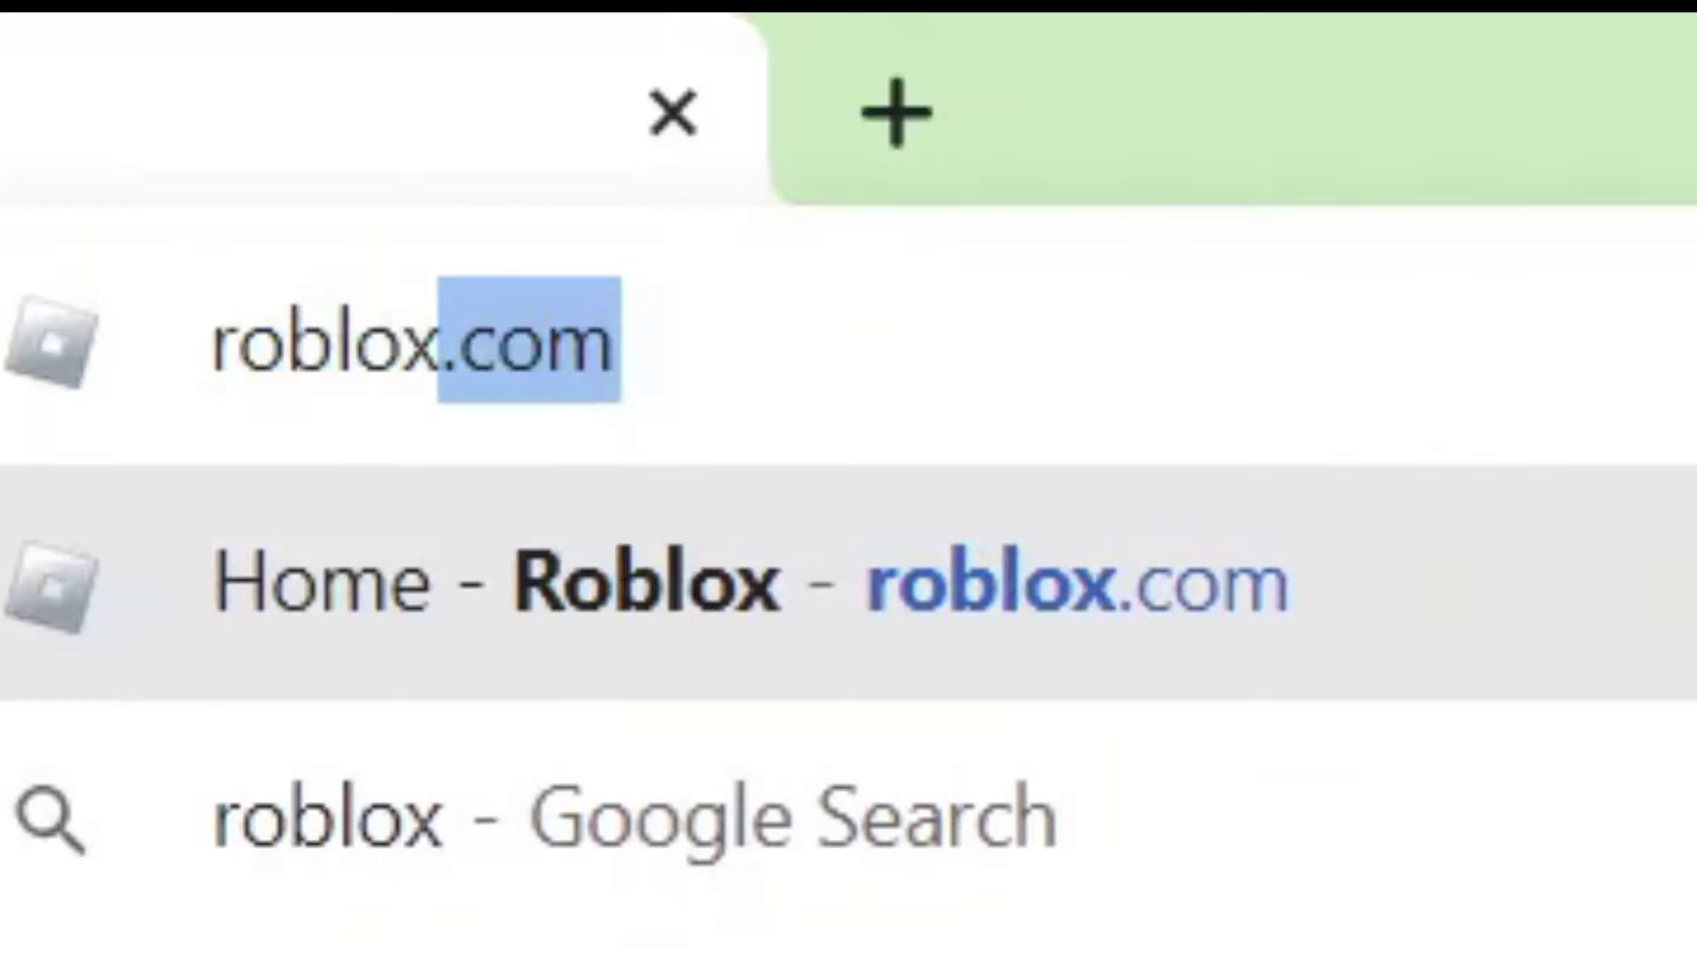
key(Return)
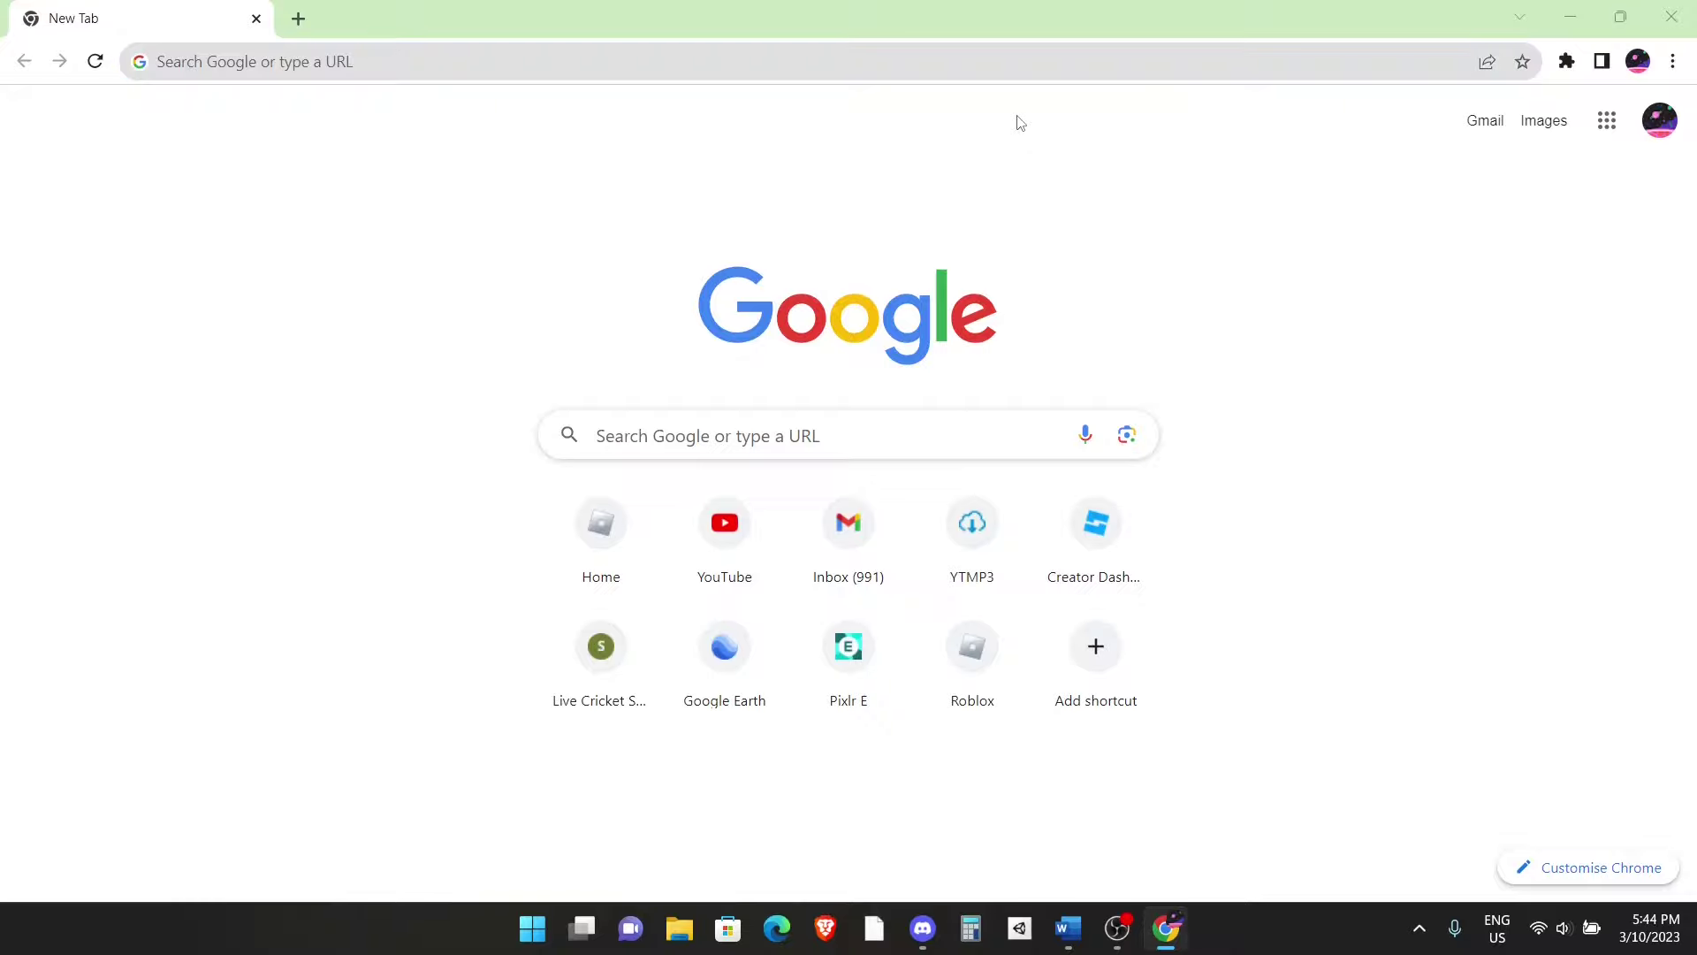
Launch Roblox Player from the Start menu with administrator rights
key(super)
text(roblox)
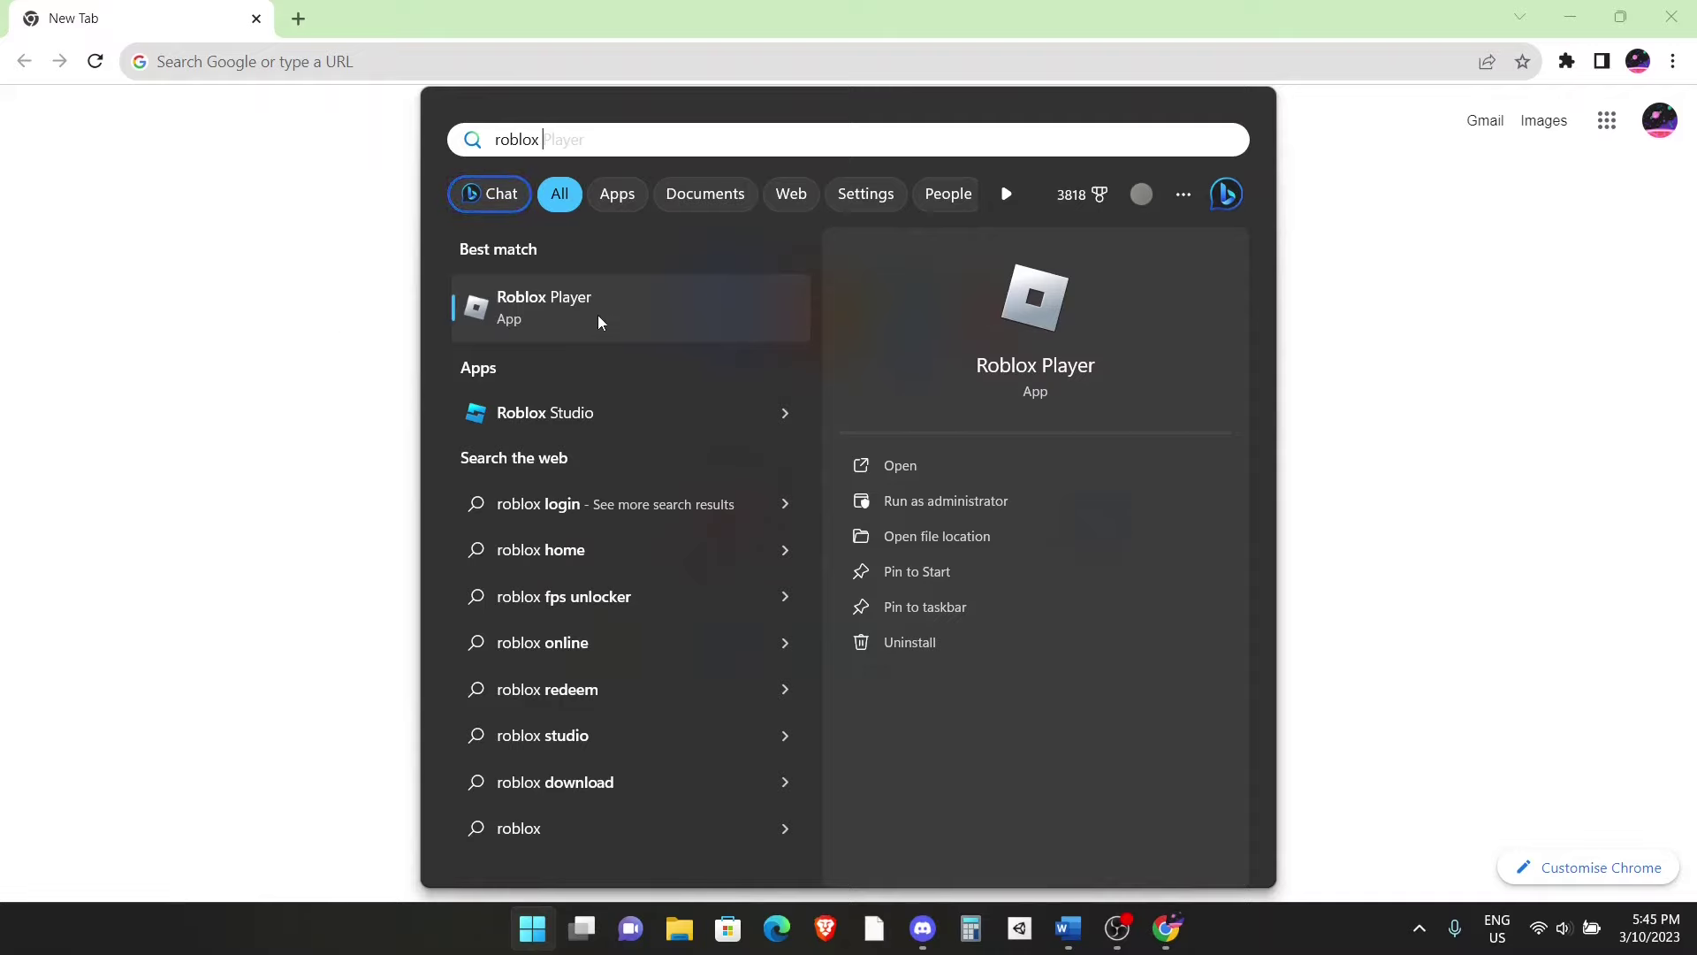
right_click(654, 305)
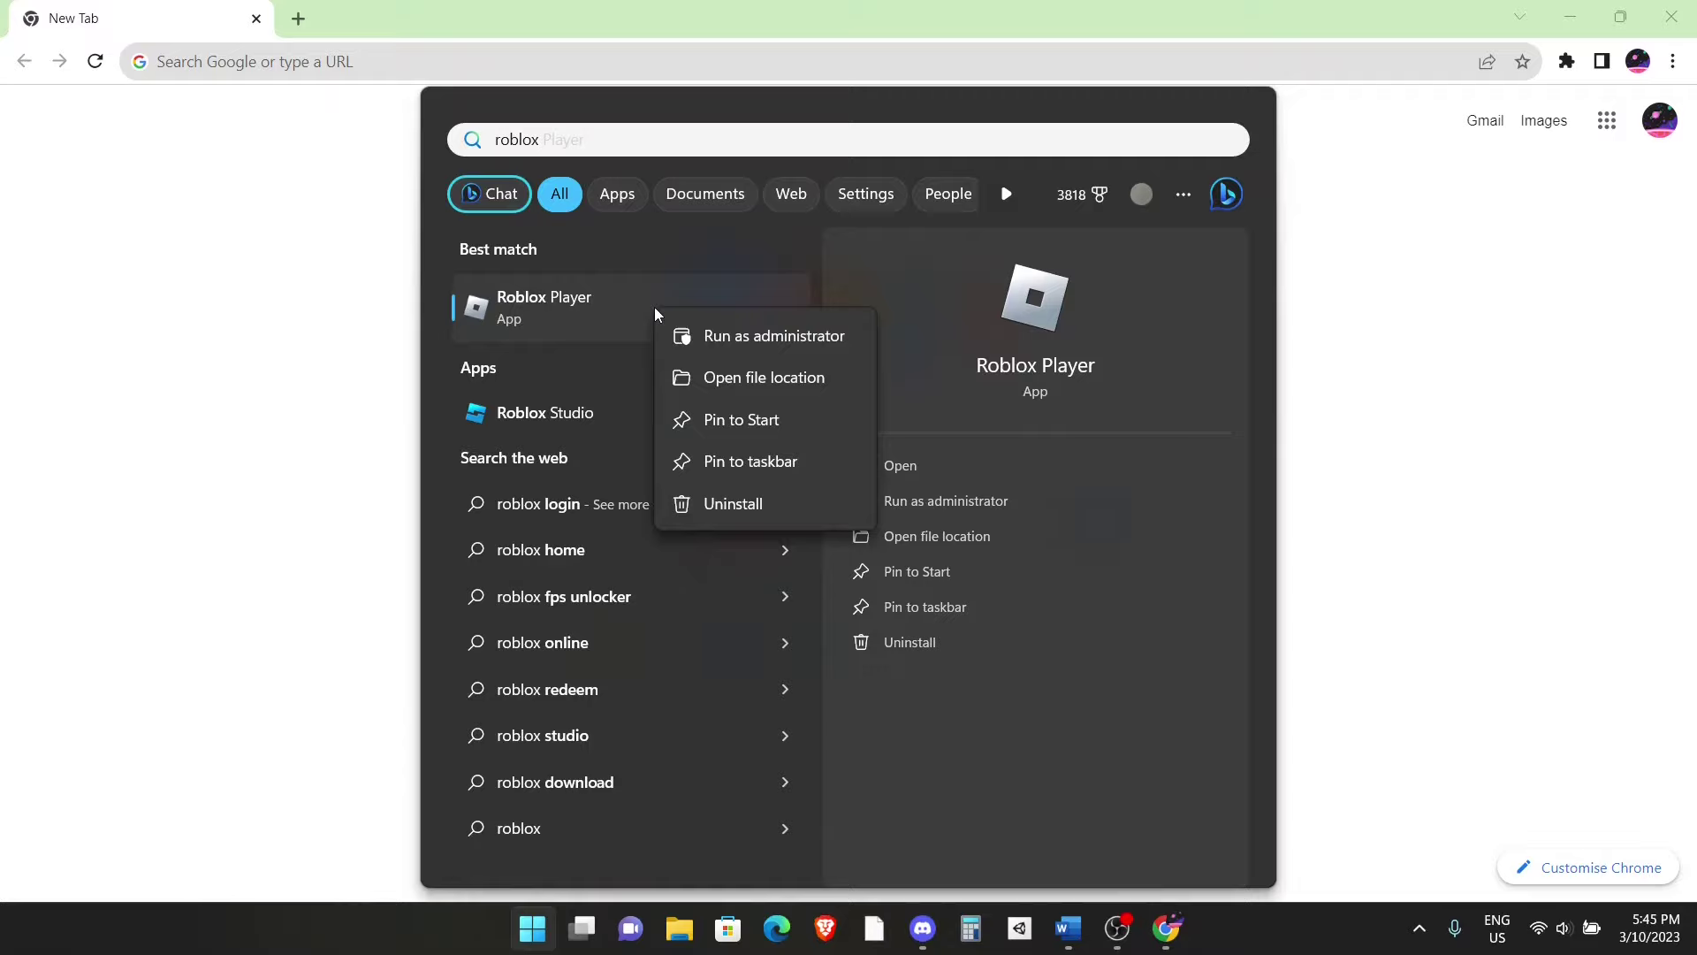
click(691, 340)
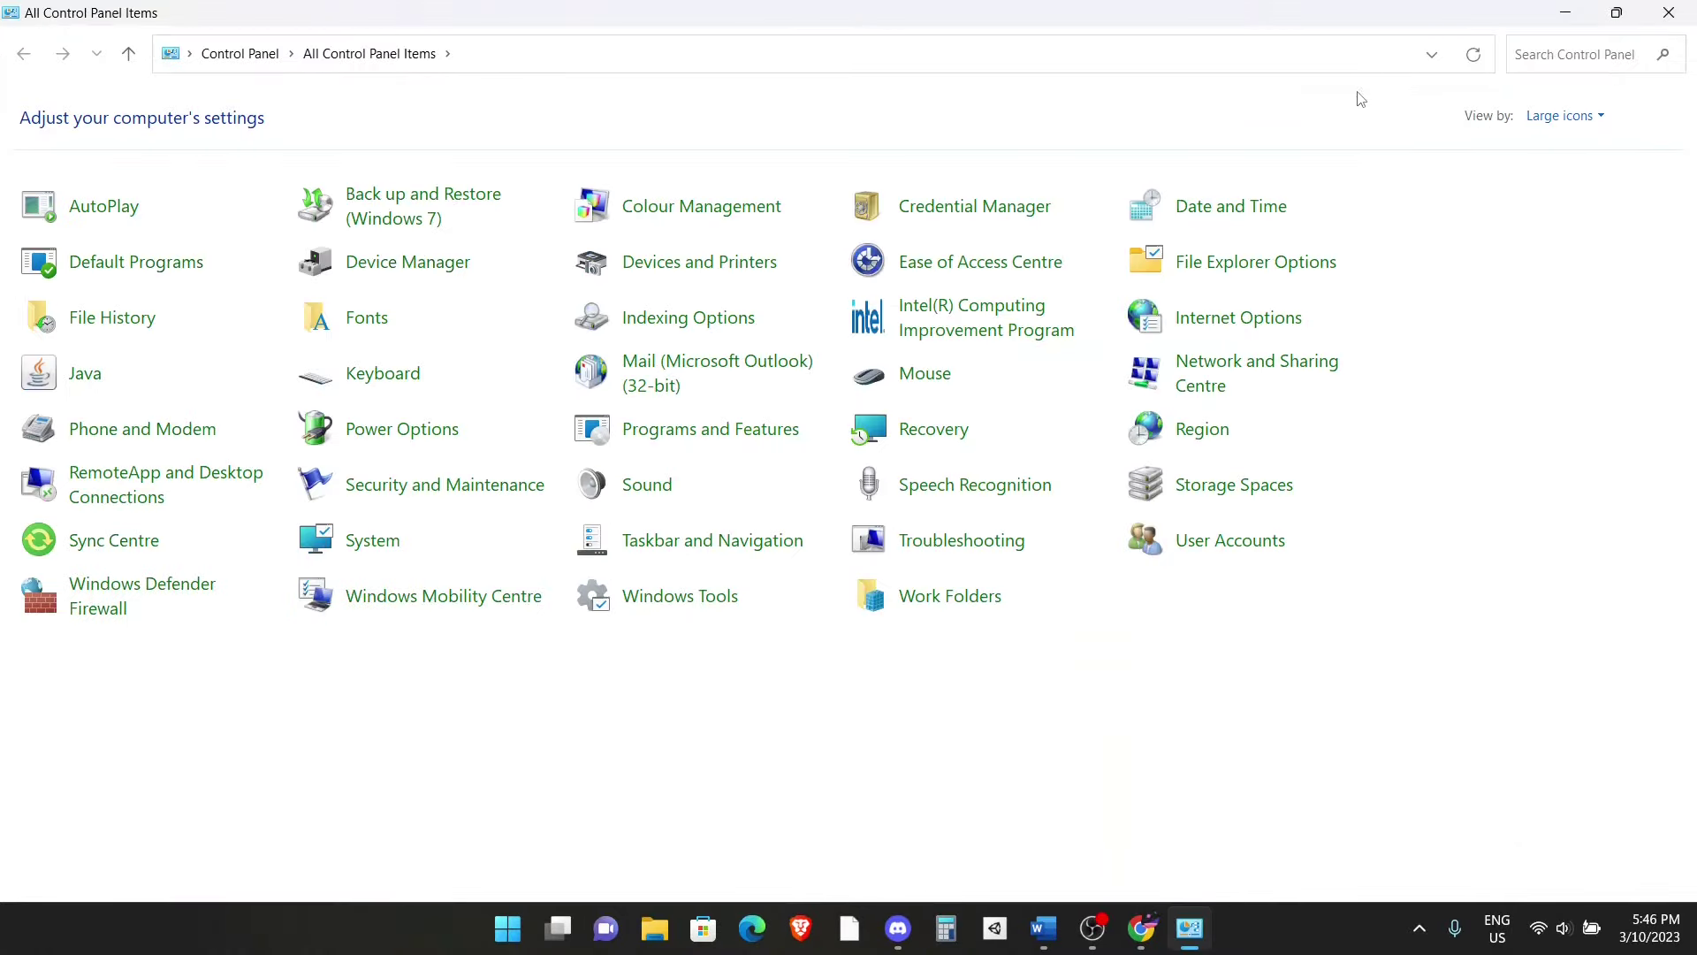
Search Control Panel for 'uninstall' and bring up the Programs and Features installed-programs list
click(1597, 55)
text(uninstall)
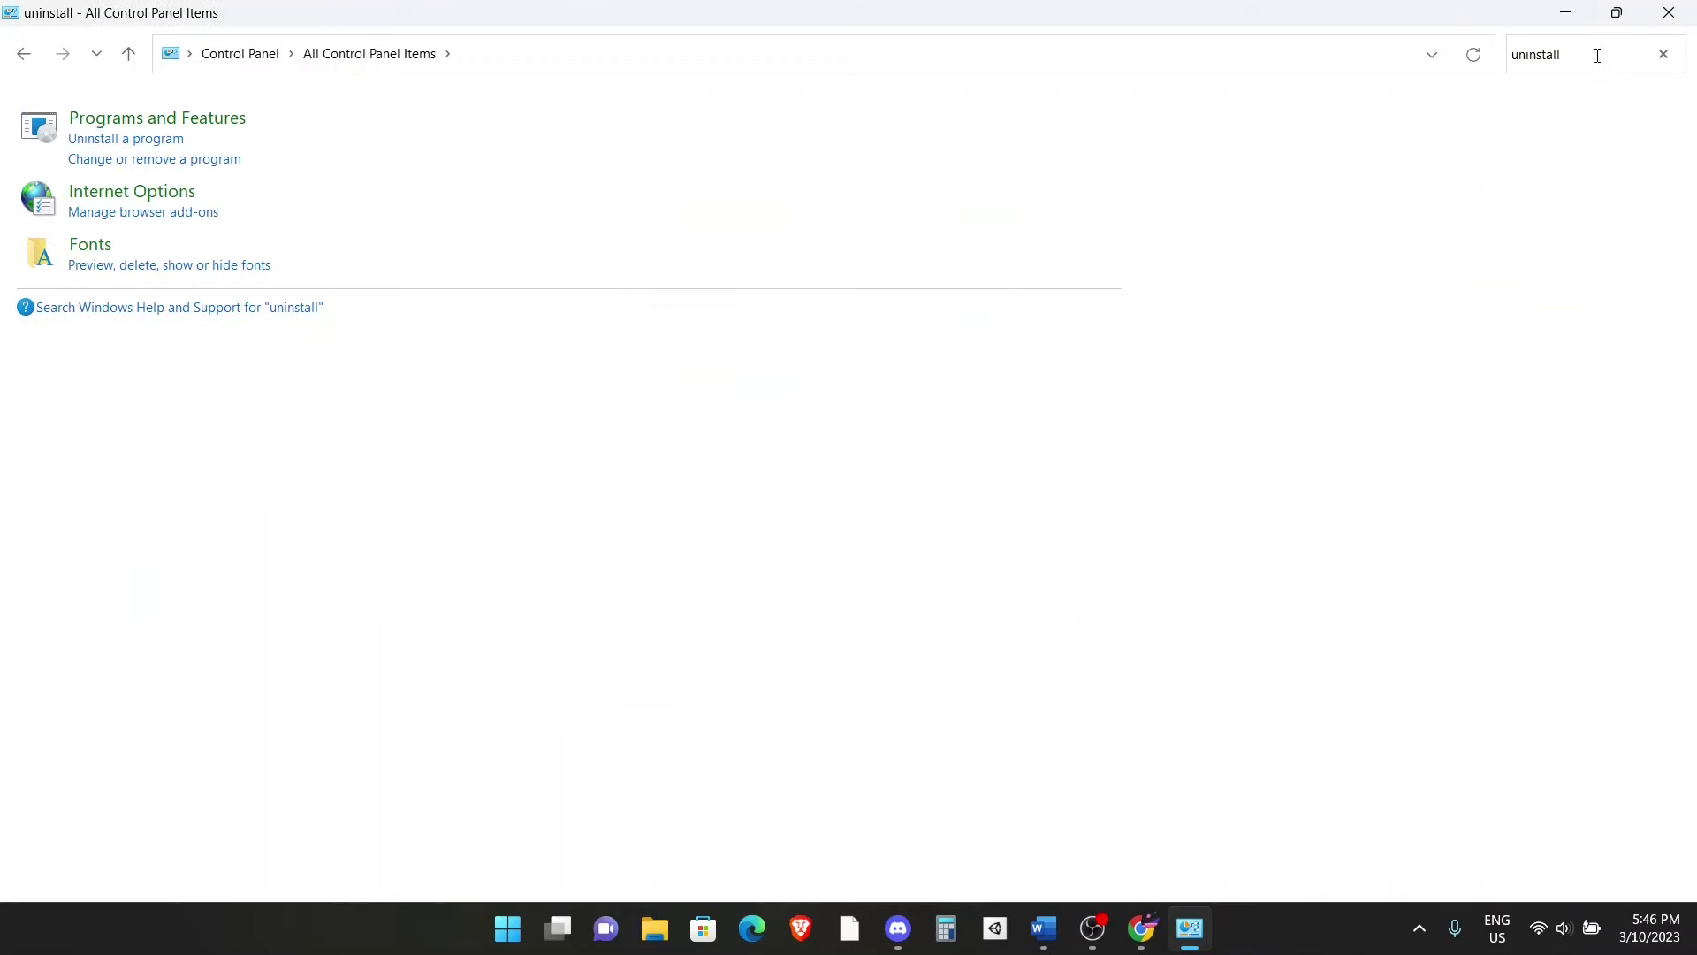
key(Return)
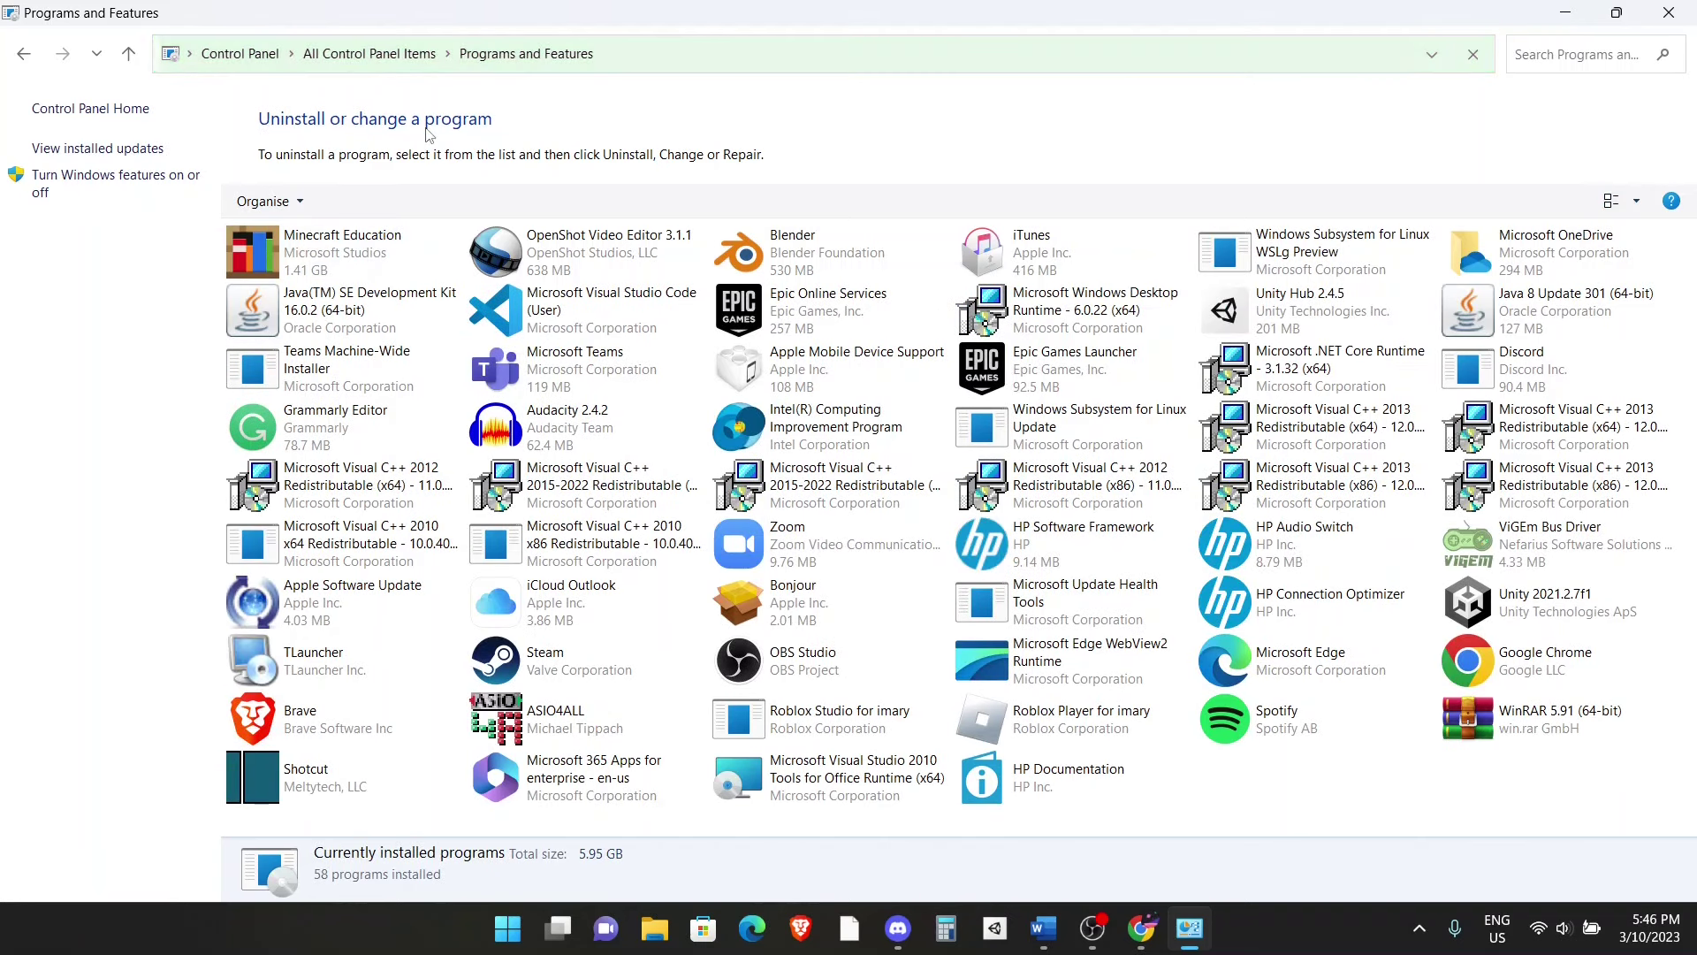
click(369, 53)
text(unins)
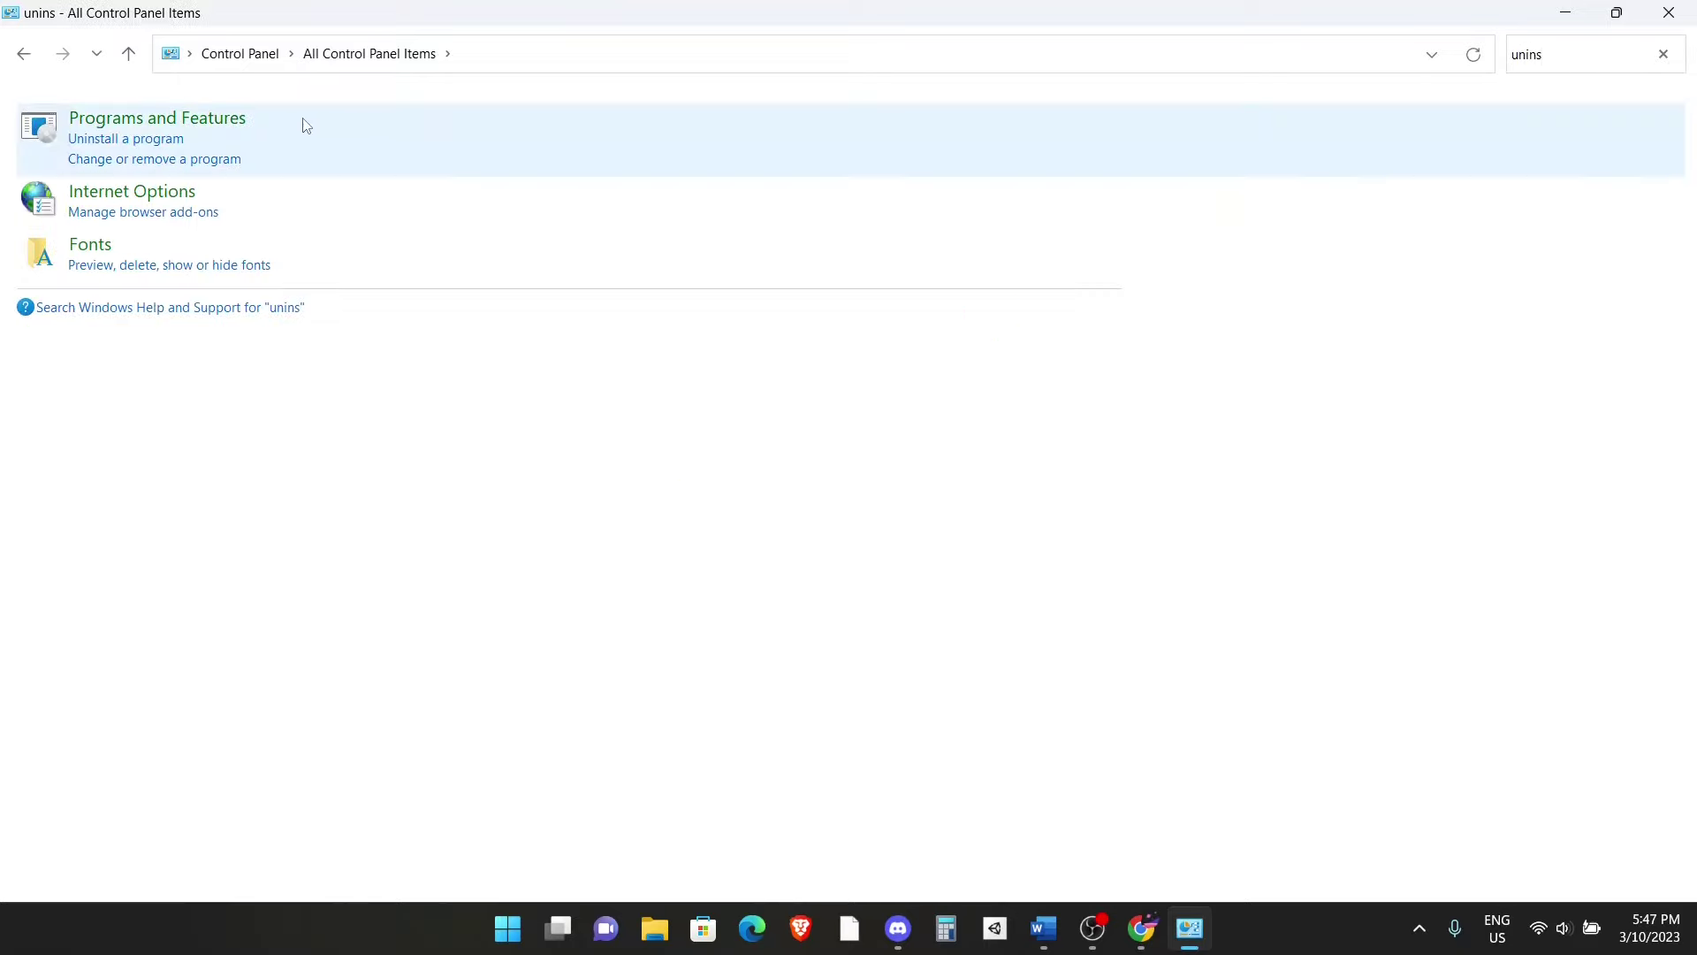
click(117, 138)
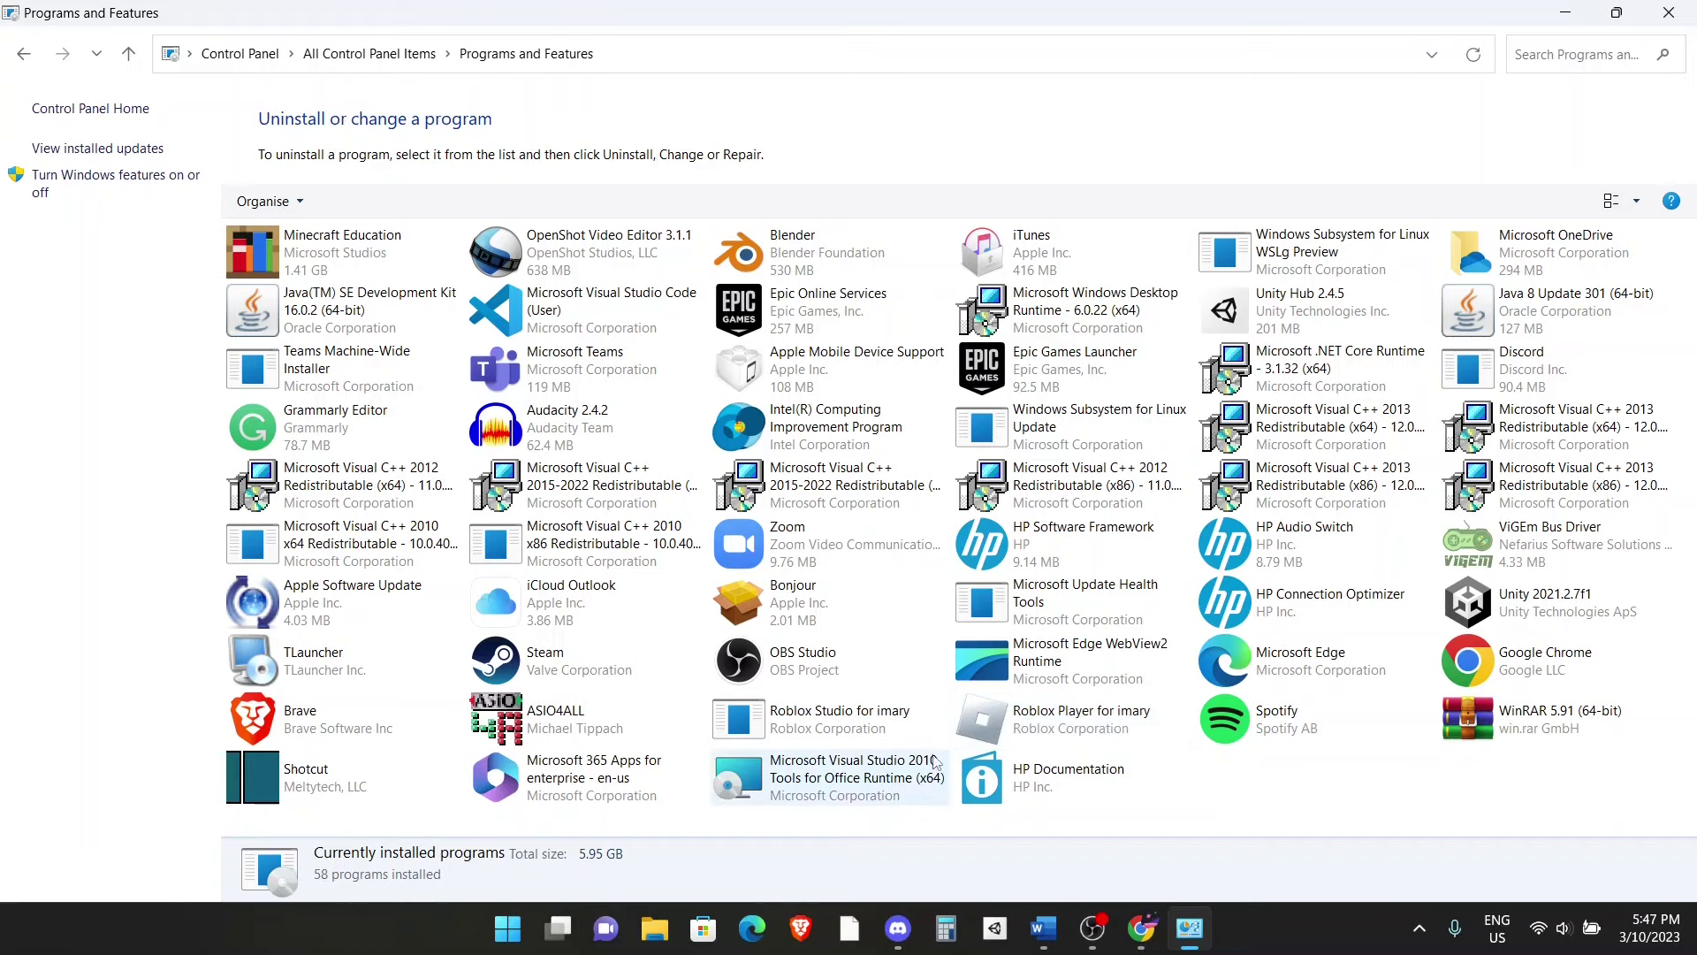
Uninstall Roblox Player from Programs and Features and acknowledge the confirmation
click(1115, 735)
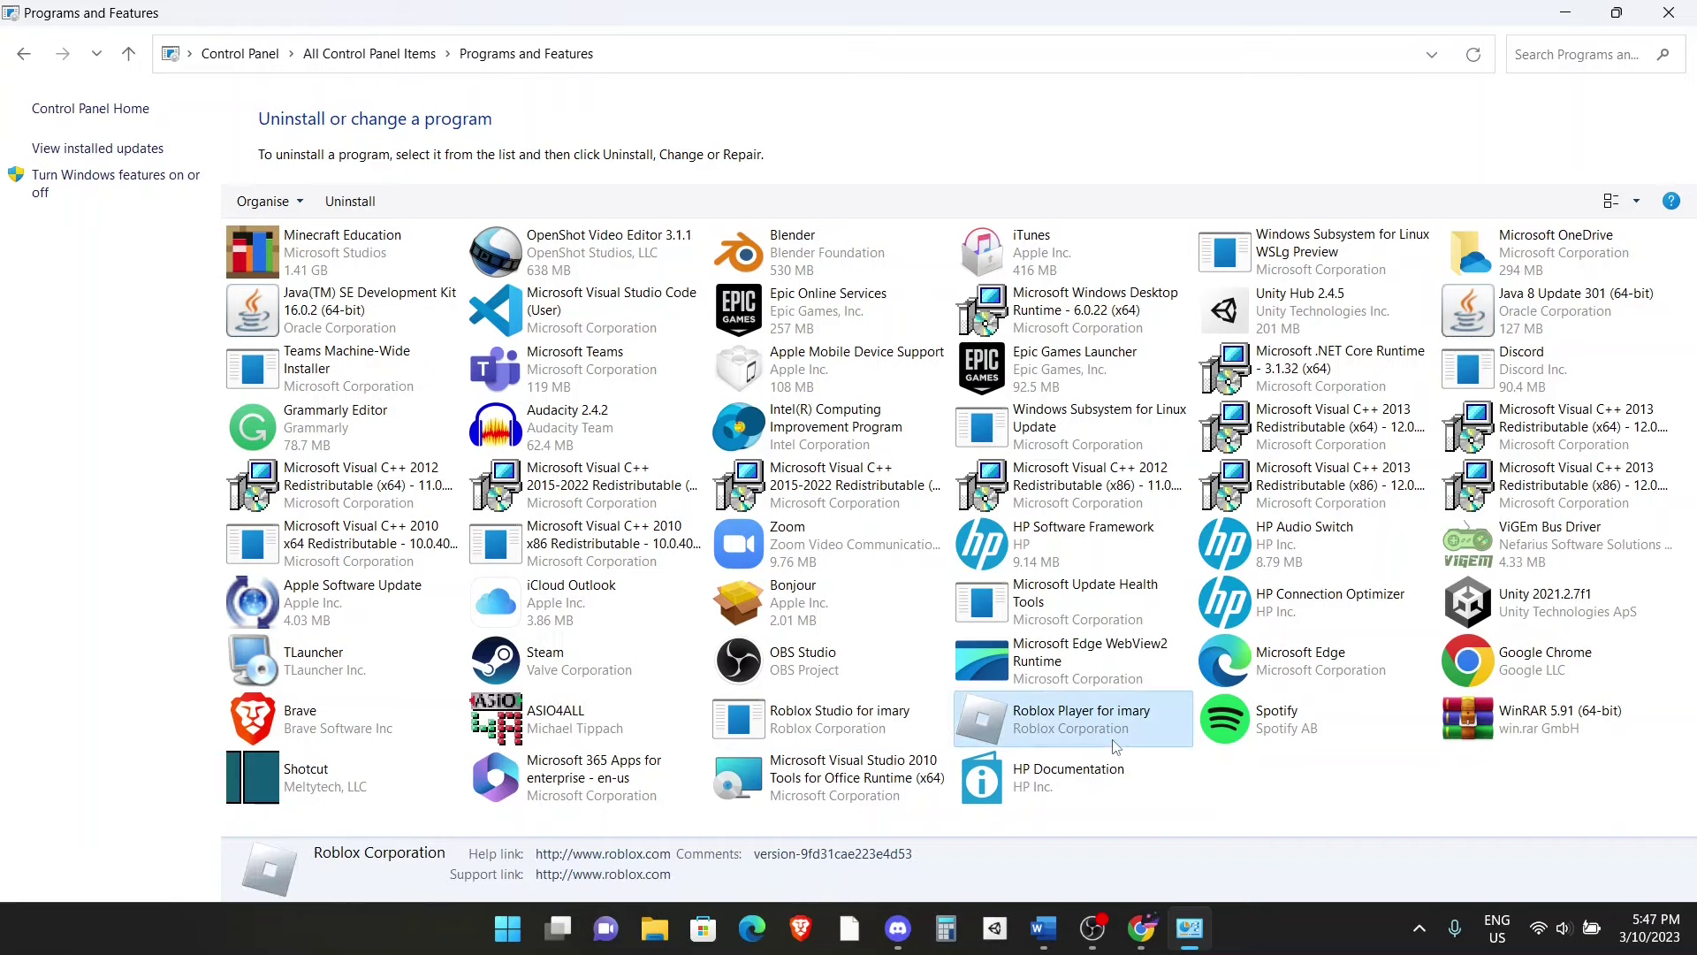
click(350, 201)
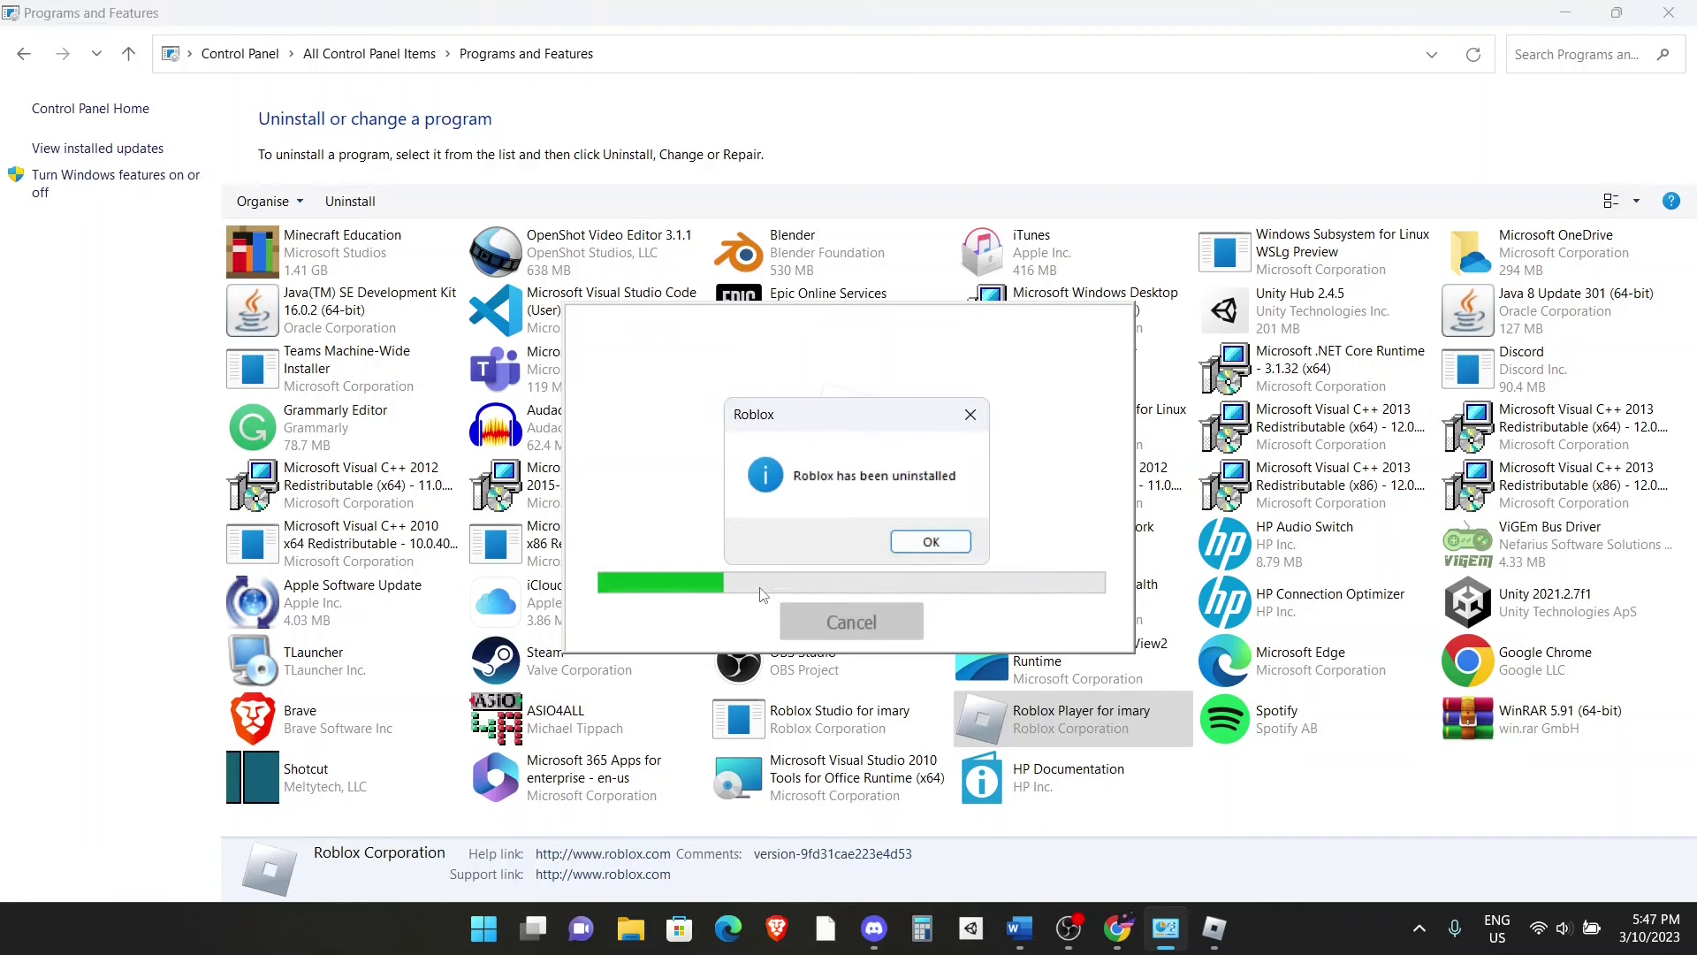
click(929, 543)
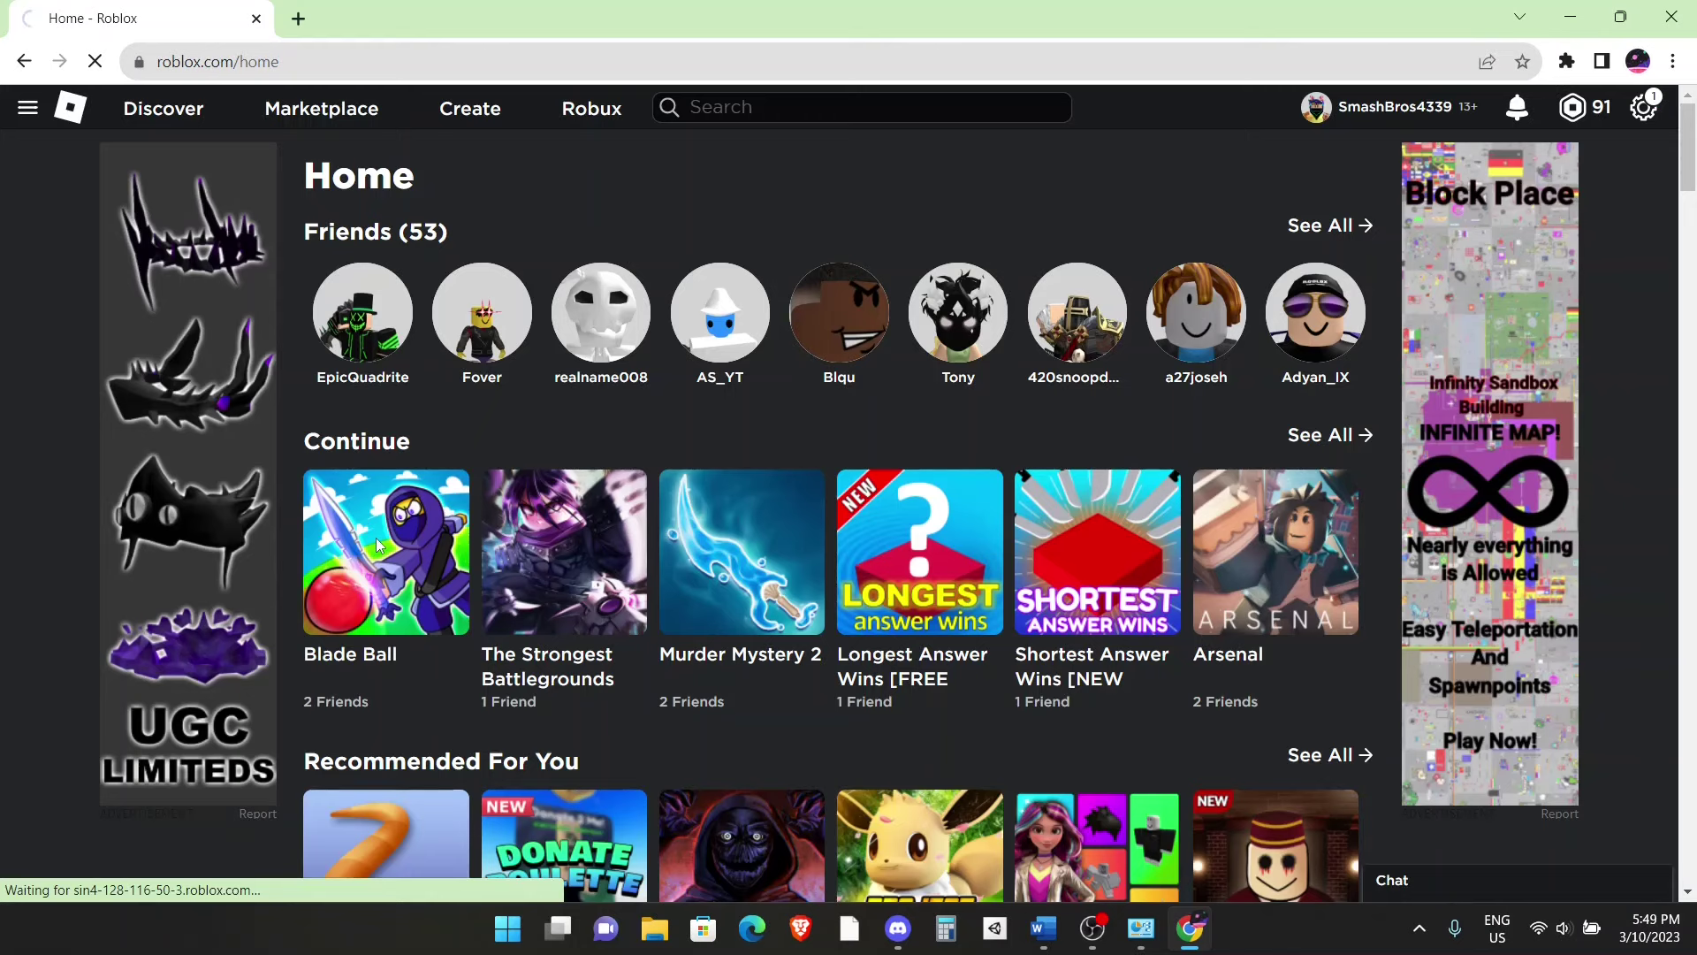
From the Blade Ball game page, download and run RobloxPlayerInstaller.exe
click(379, 547)
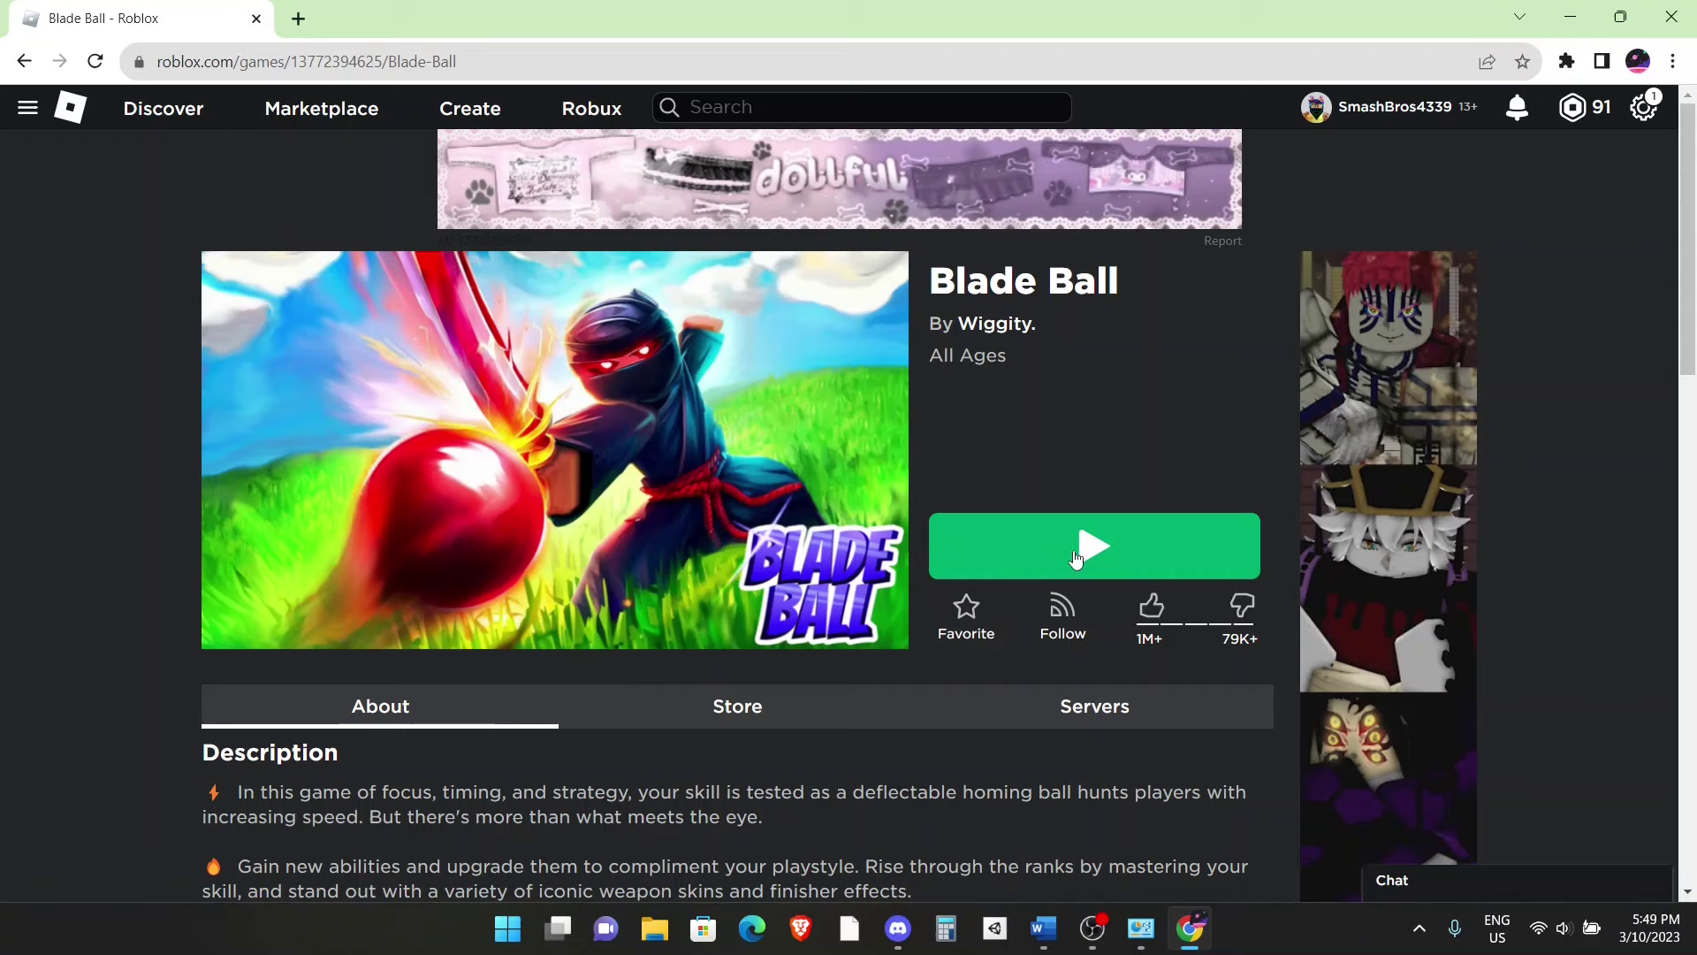
click(1100, 548)
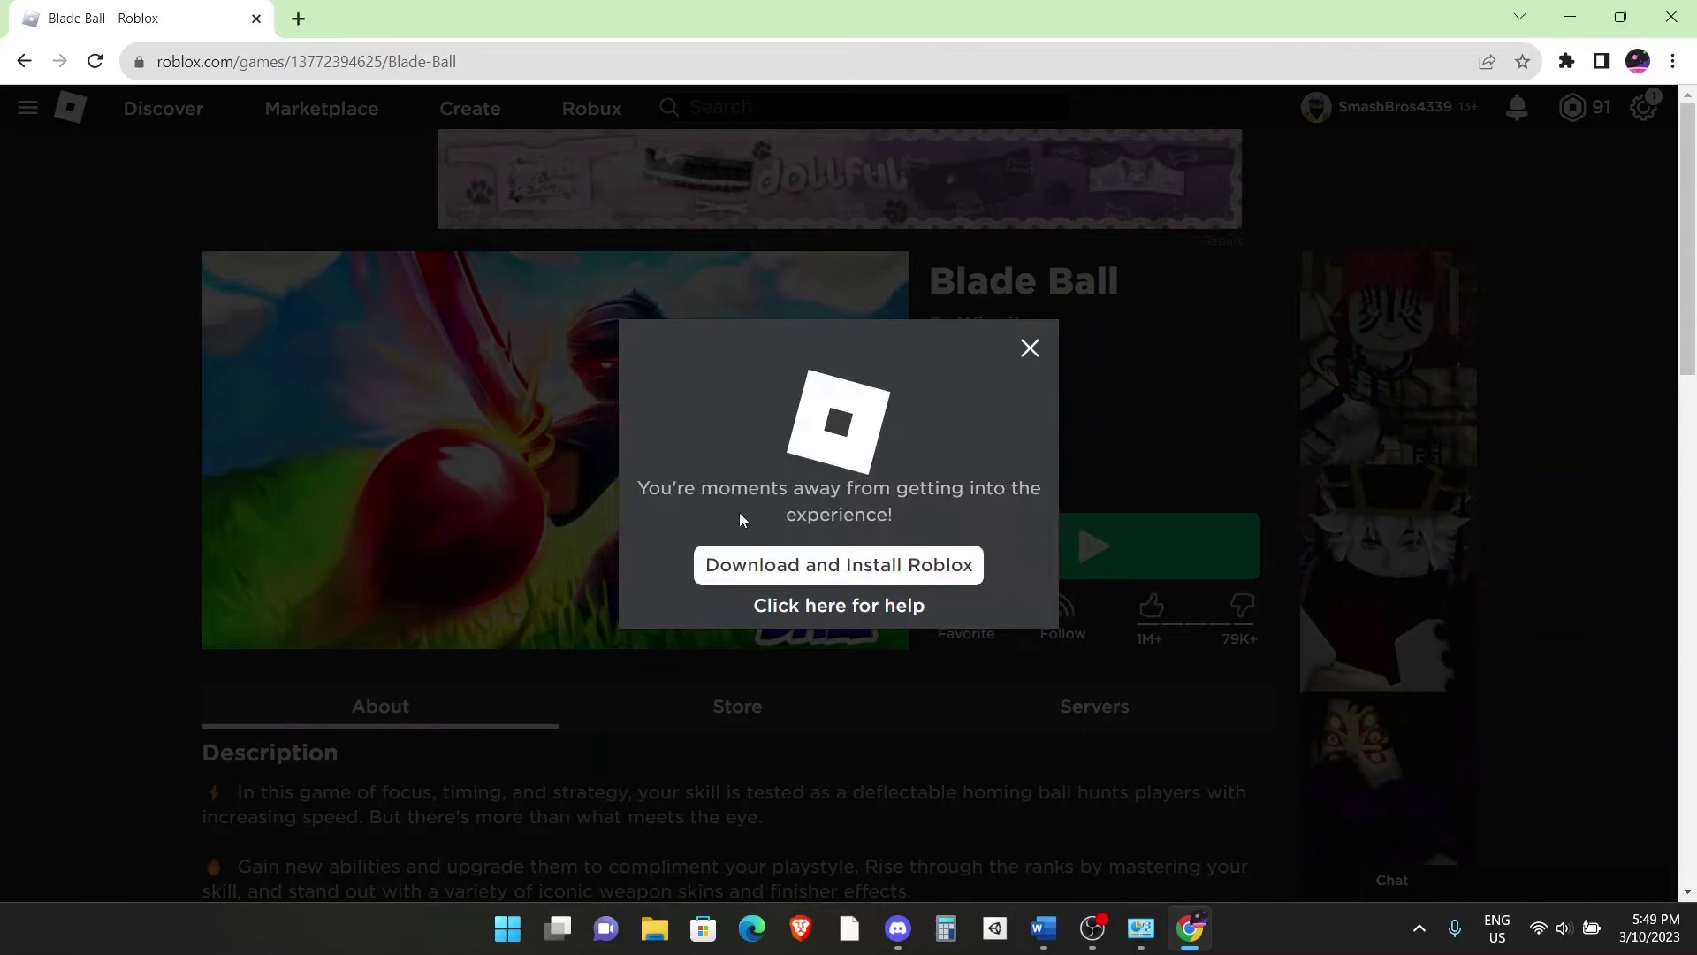
click(801, 574)
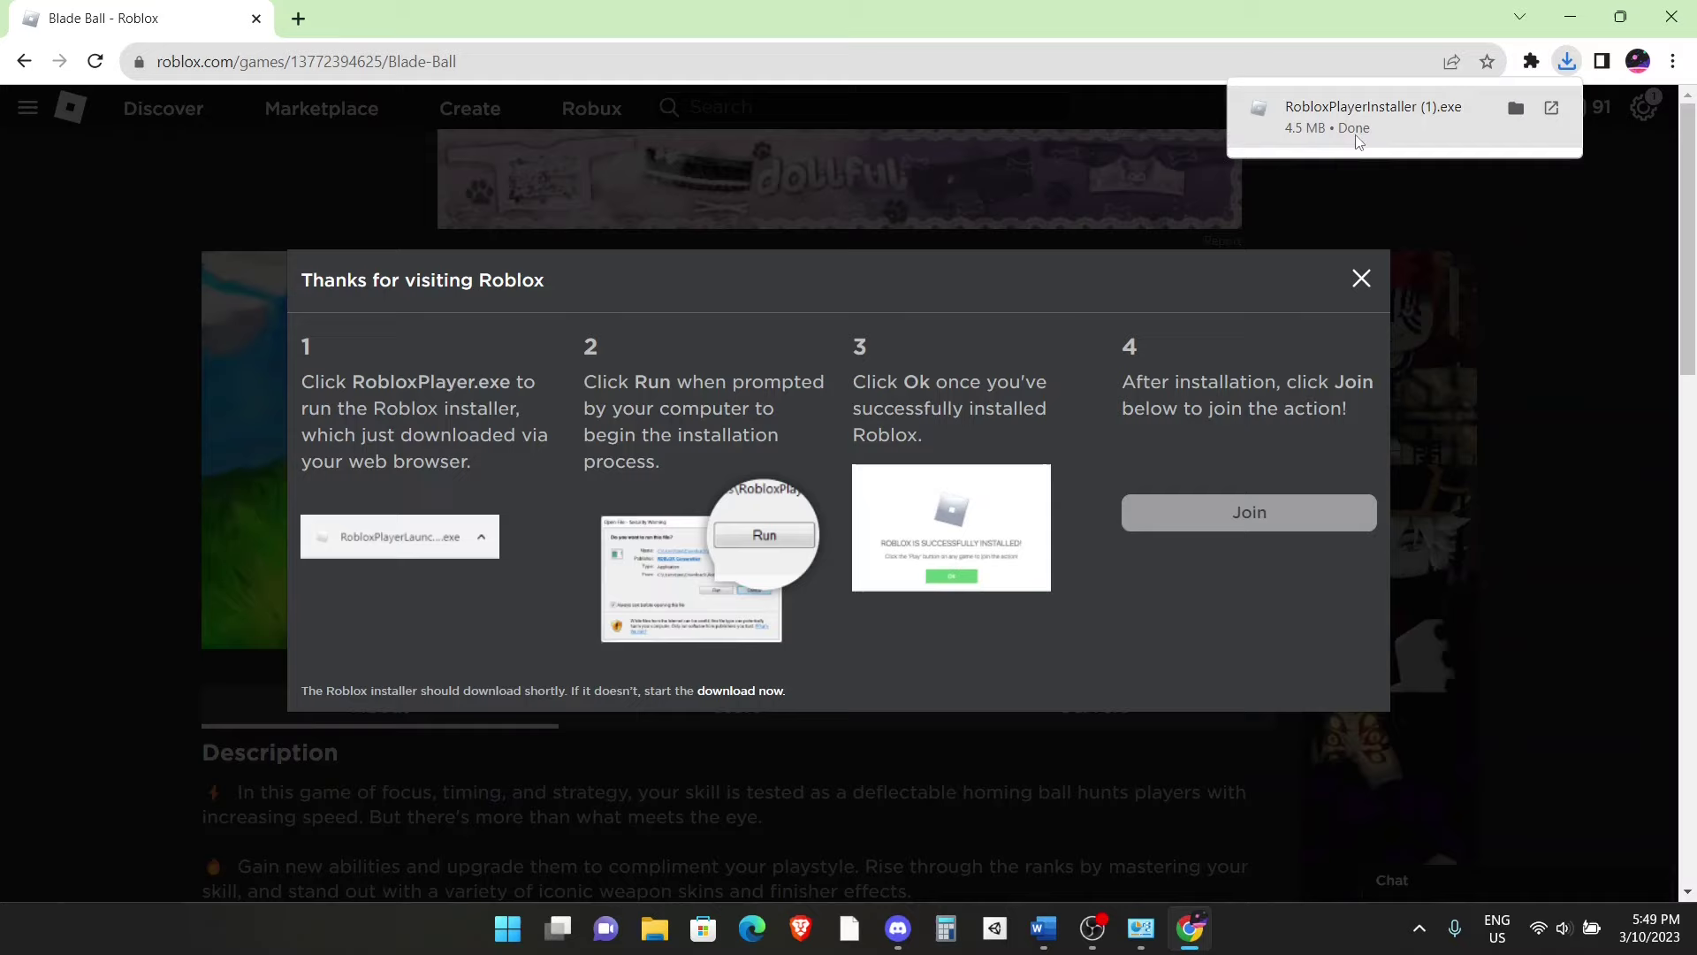
click(1370, 109)
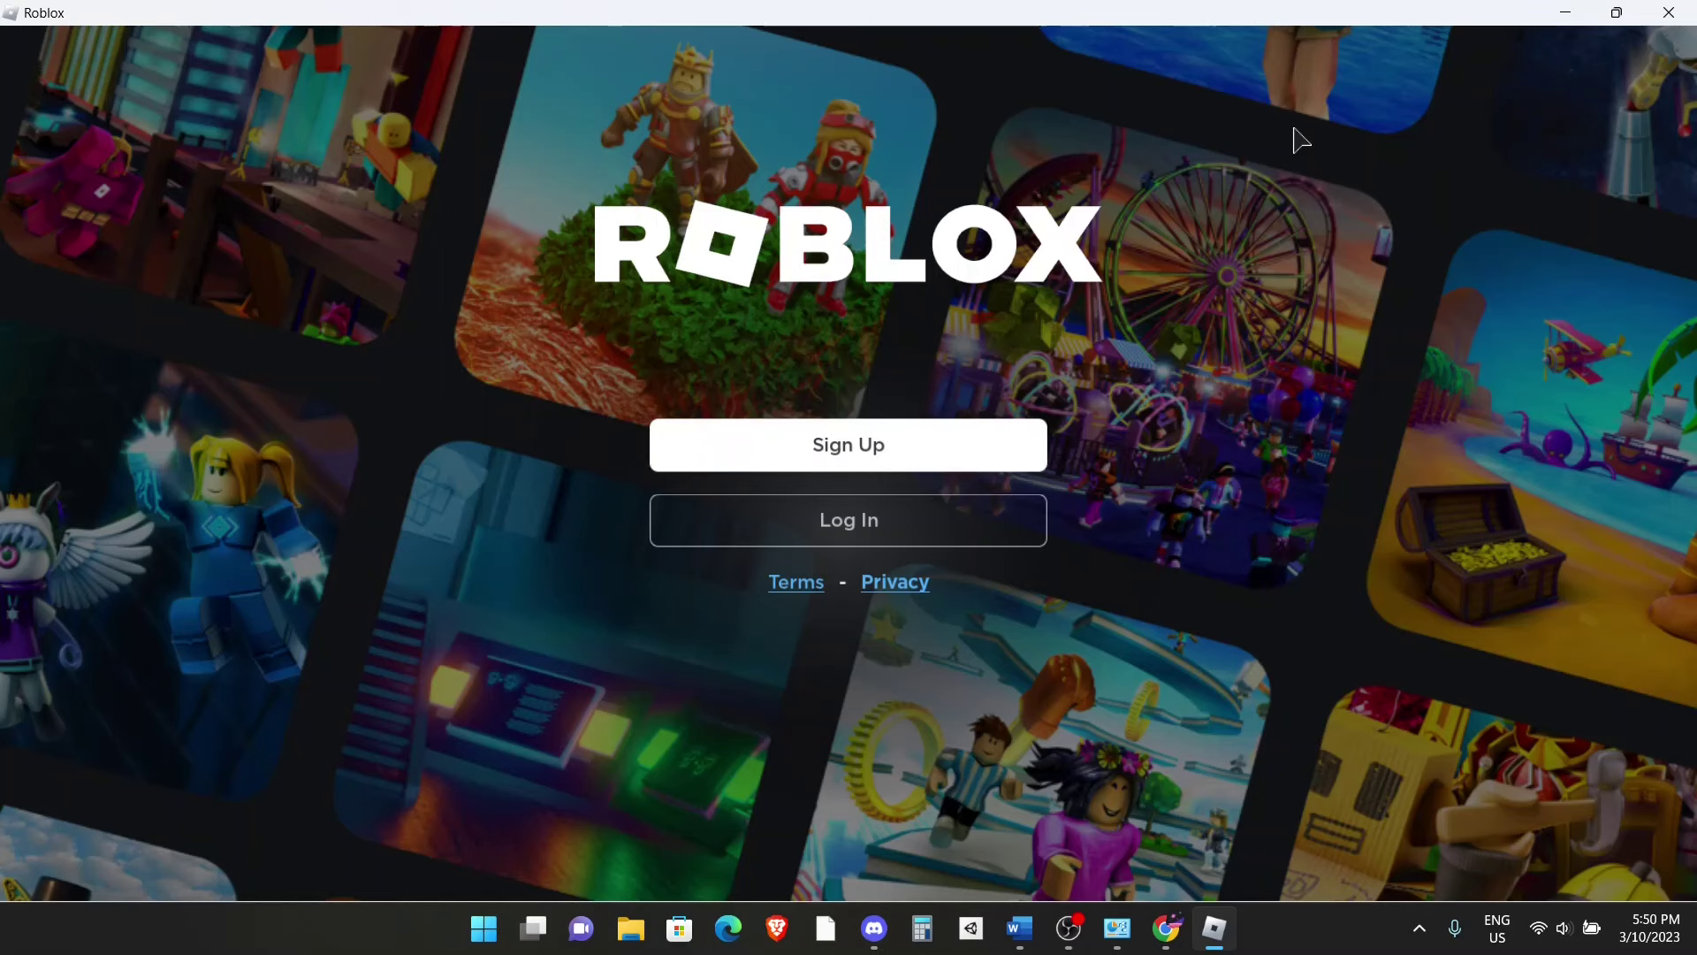
click(864, 533)
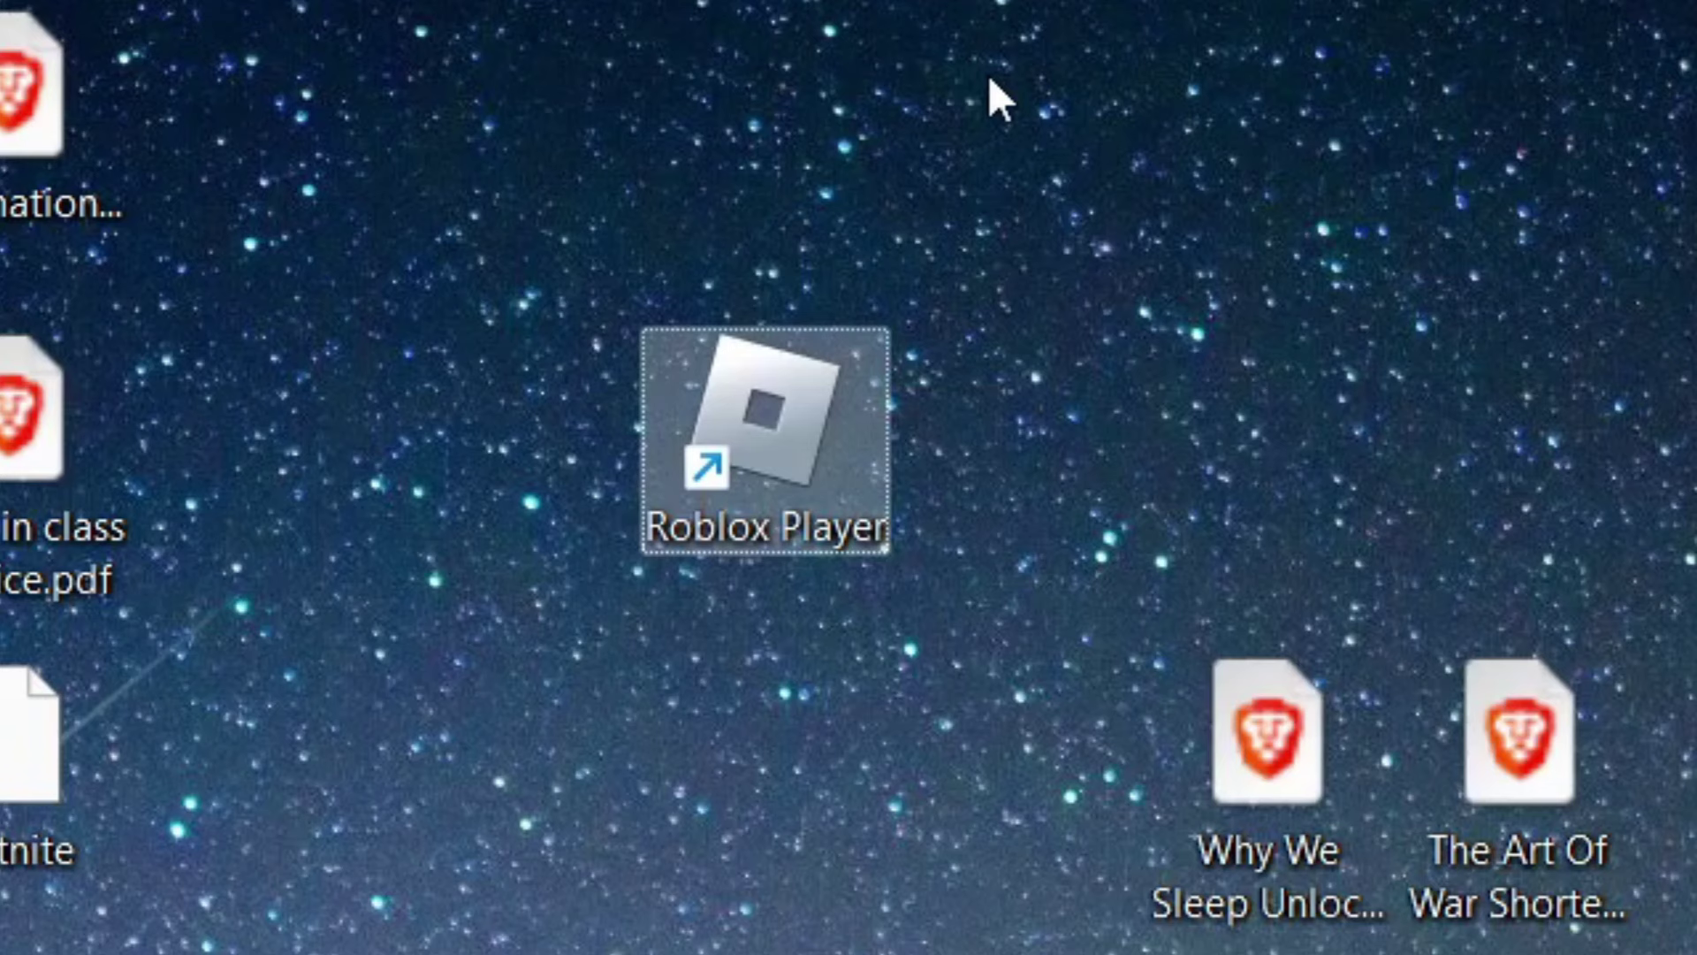
Create a new desktop shortcut with the Create Shortcut wizard, targeting Roblox Player
drag(795, 447, 690, 404)
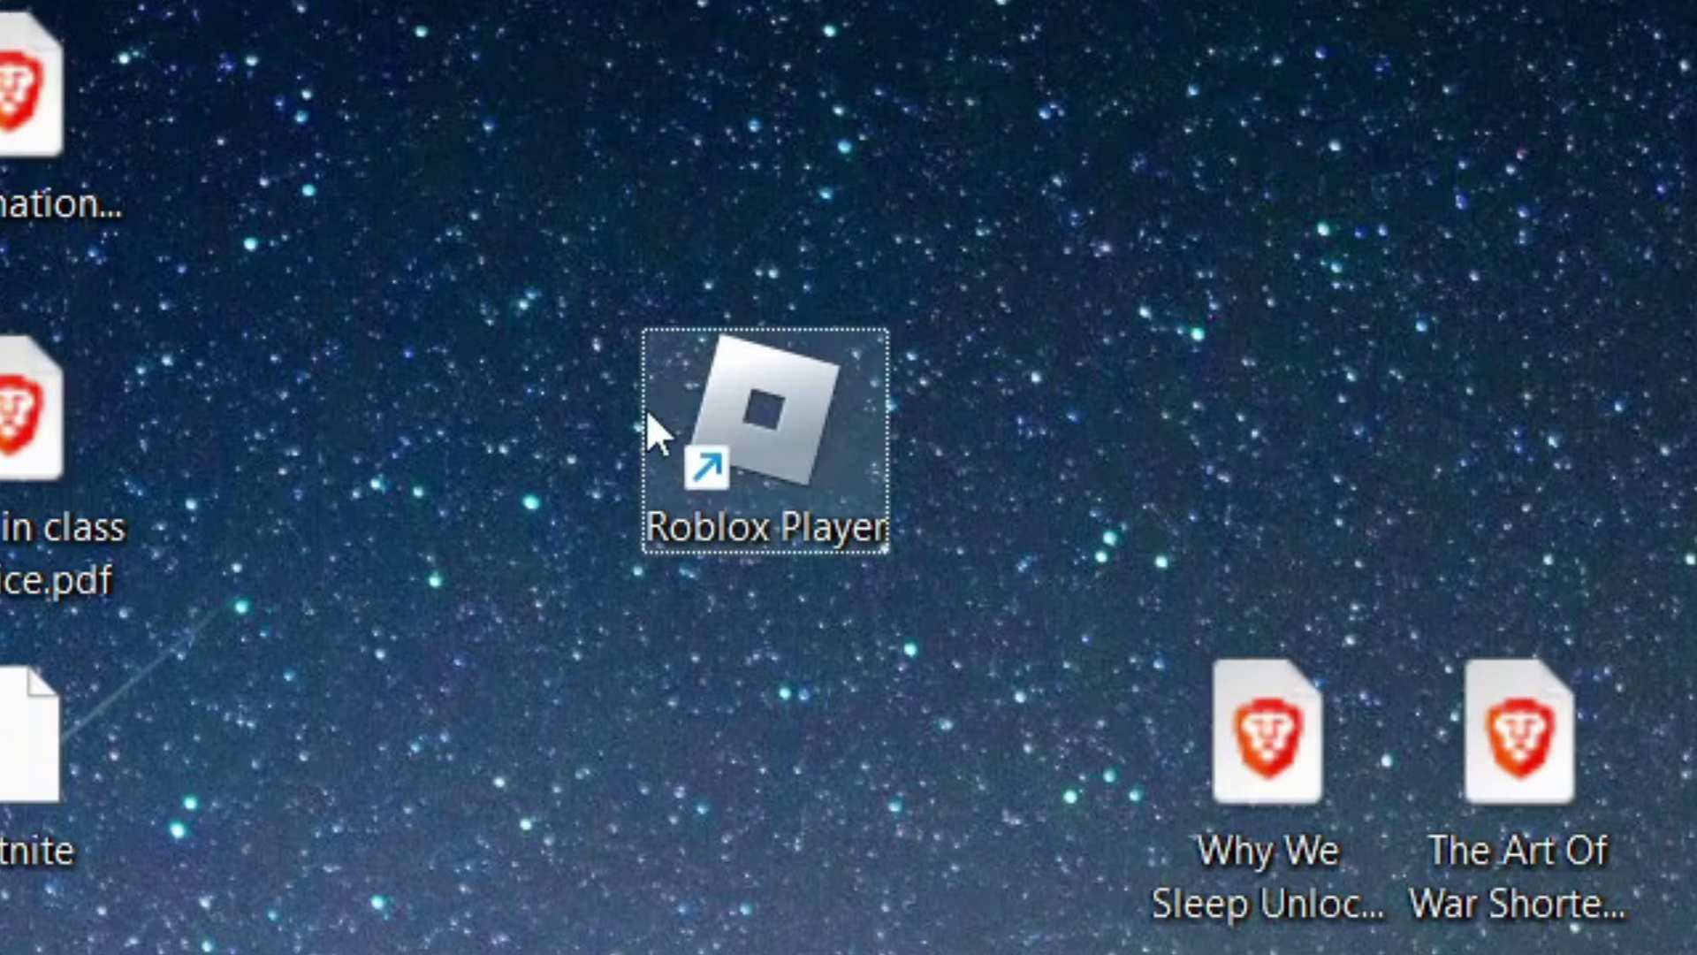
click(727, 510)
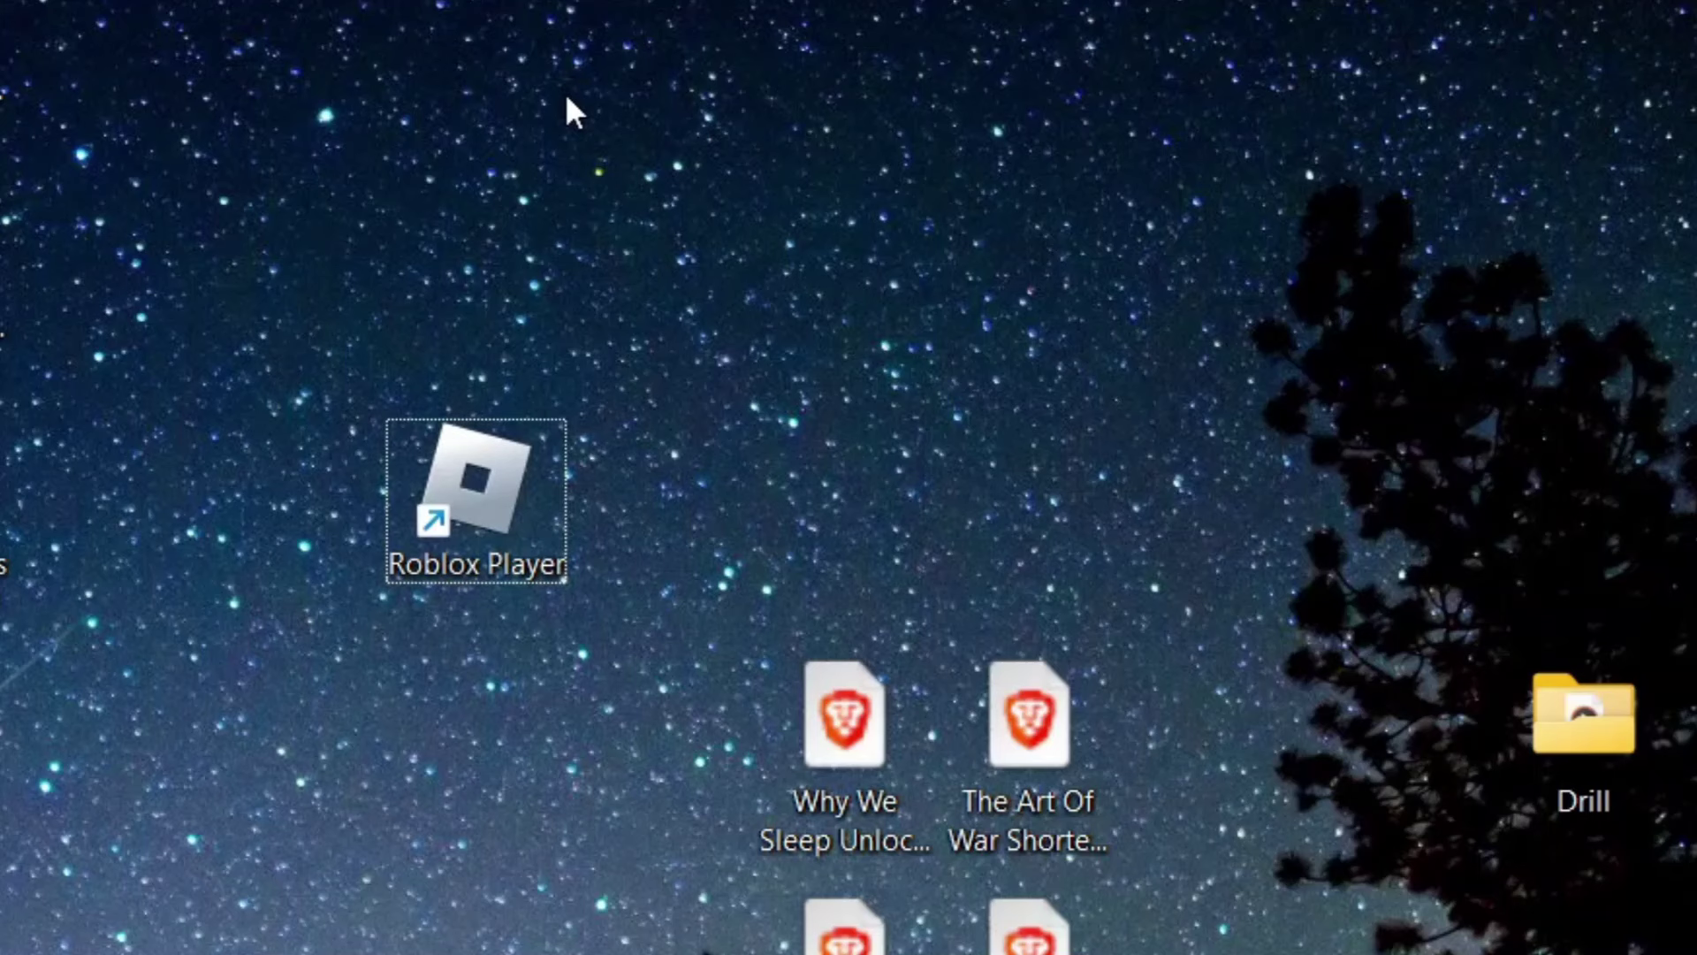
right_click(565, 94)
mouse_move(716, 480)
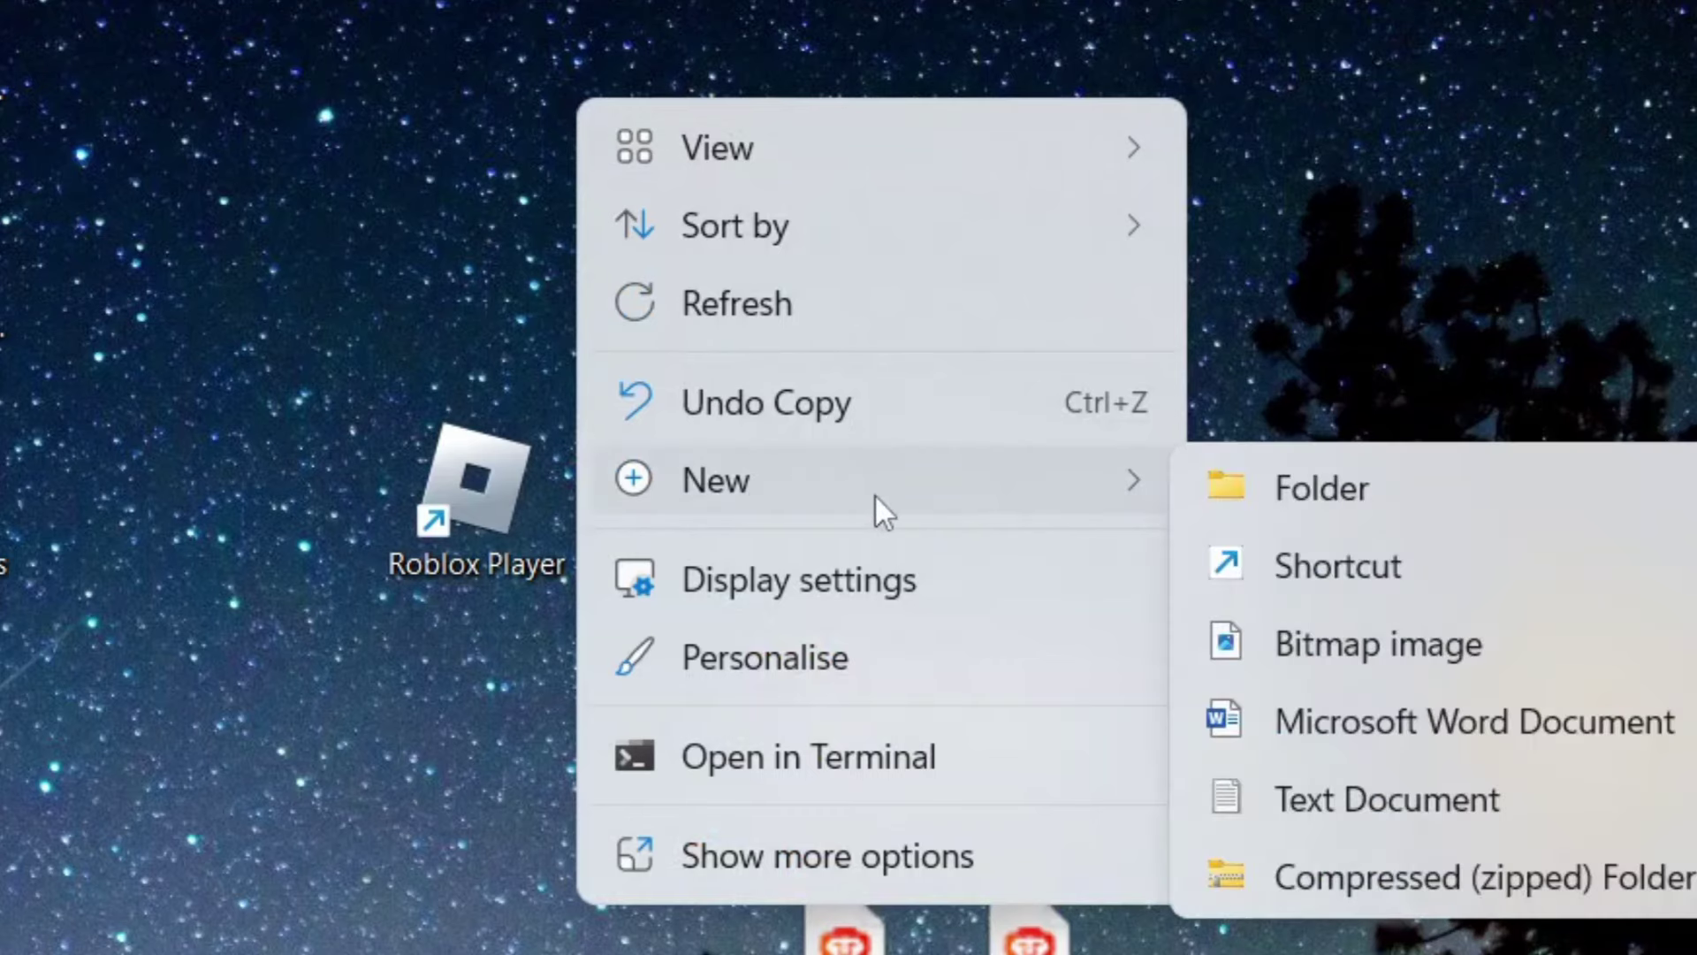
click(1210, 581)
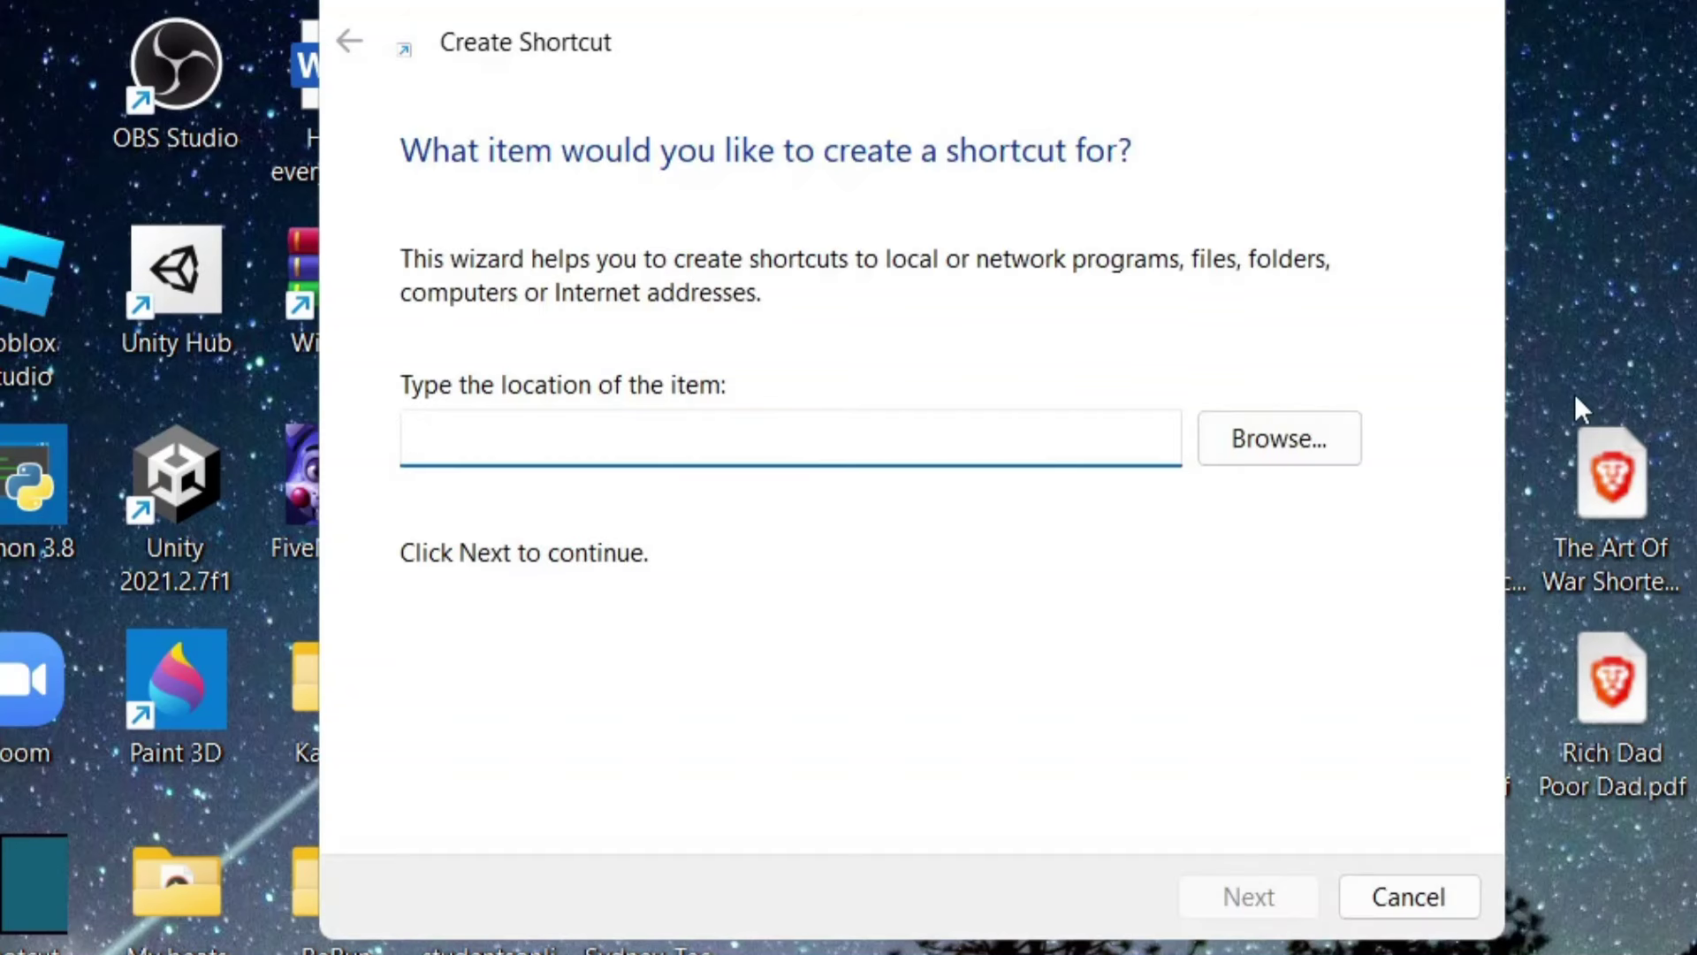
click(1327, 426)
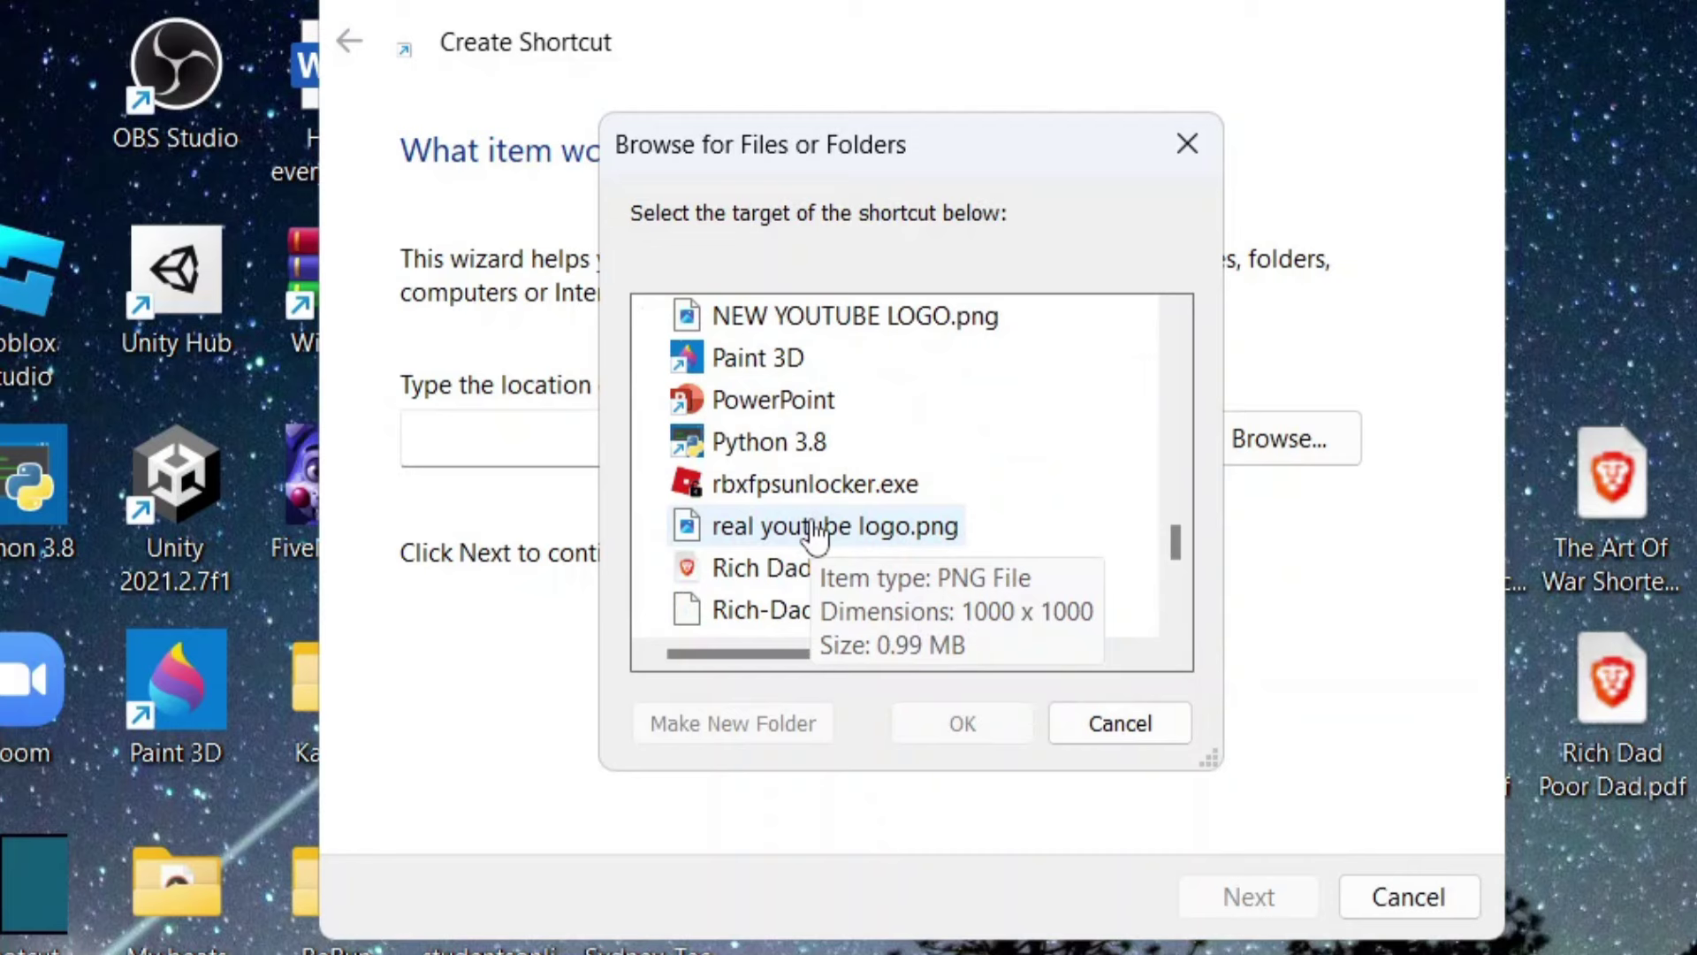
scroll(818, 531, down, 3)
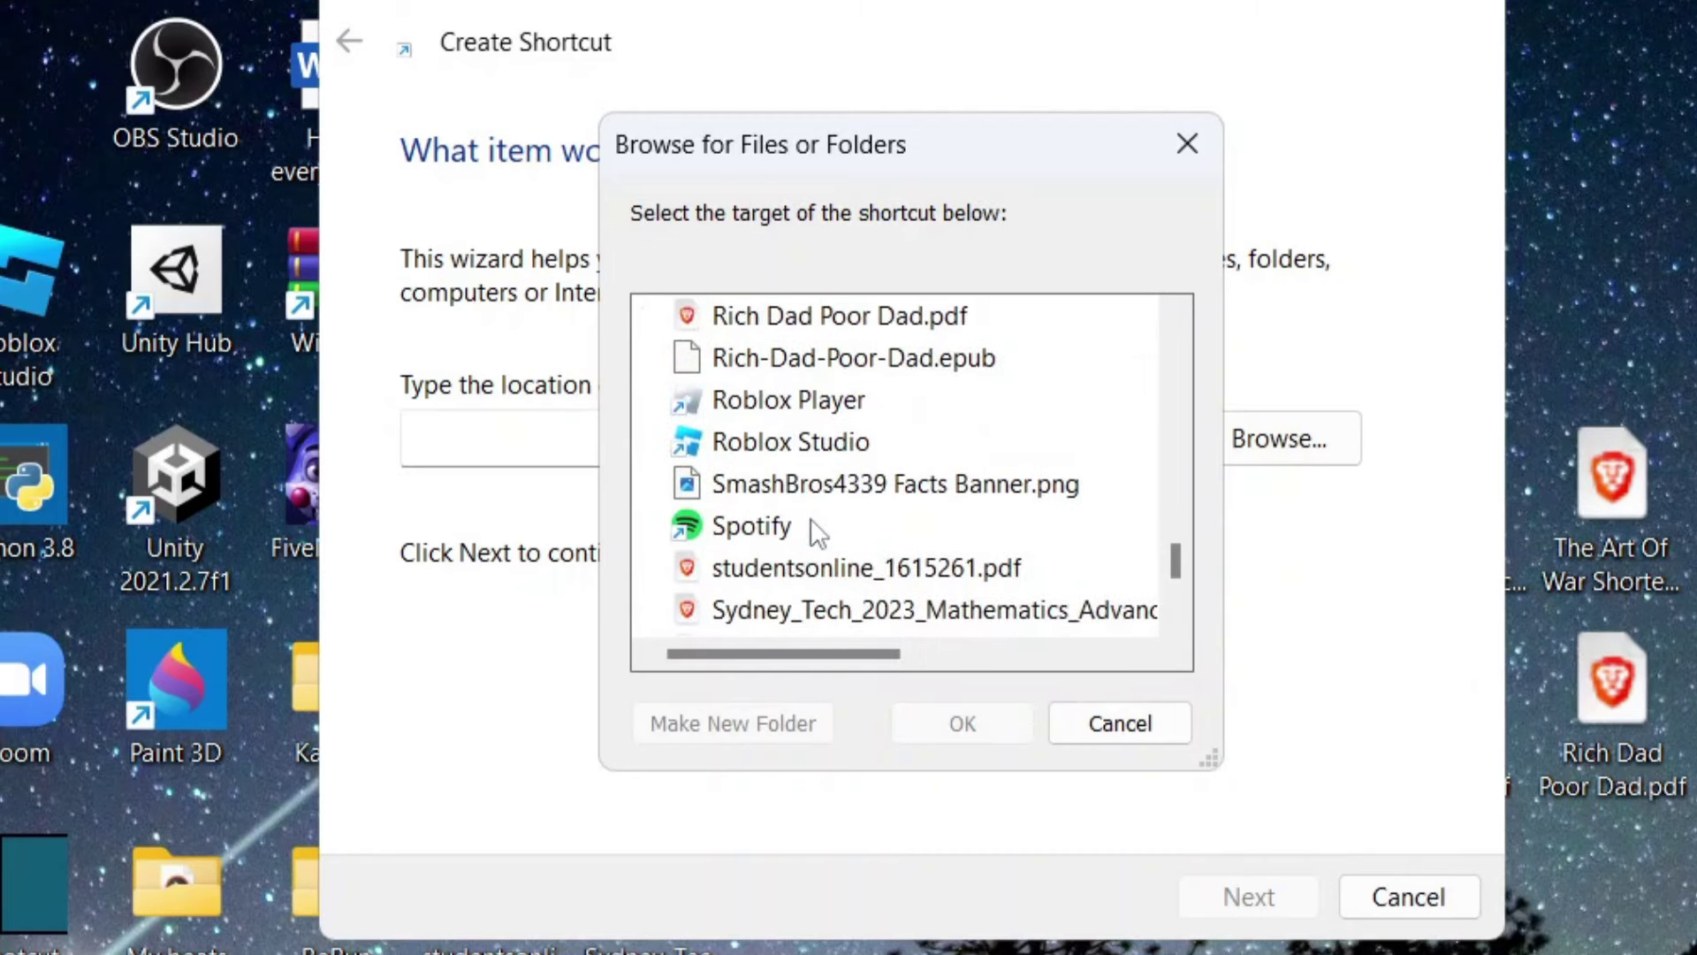
click(789, 400)
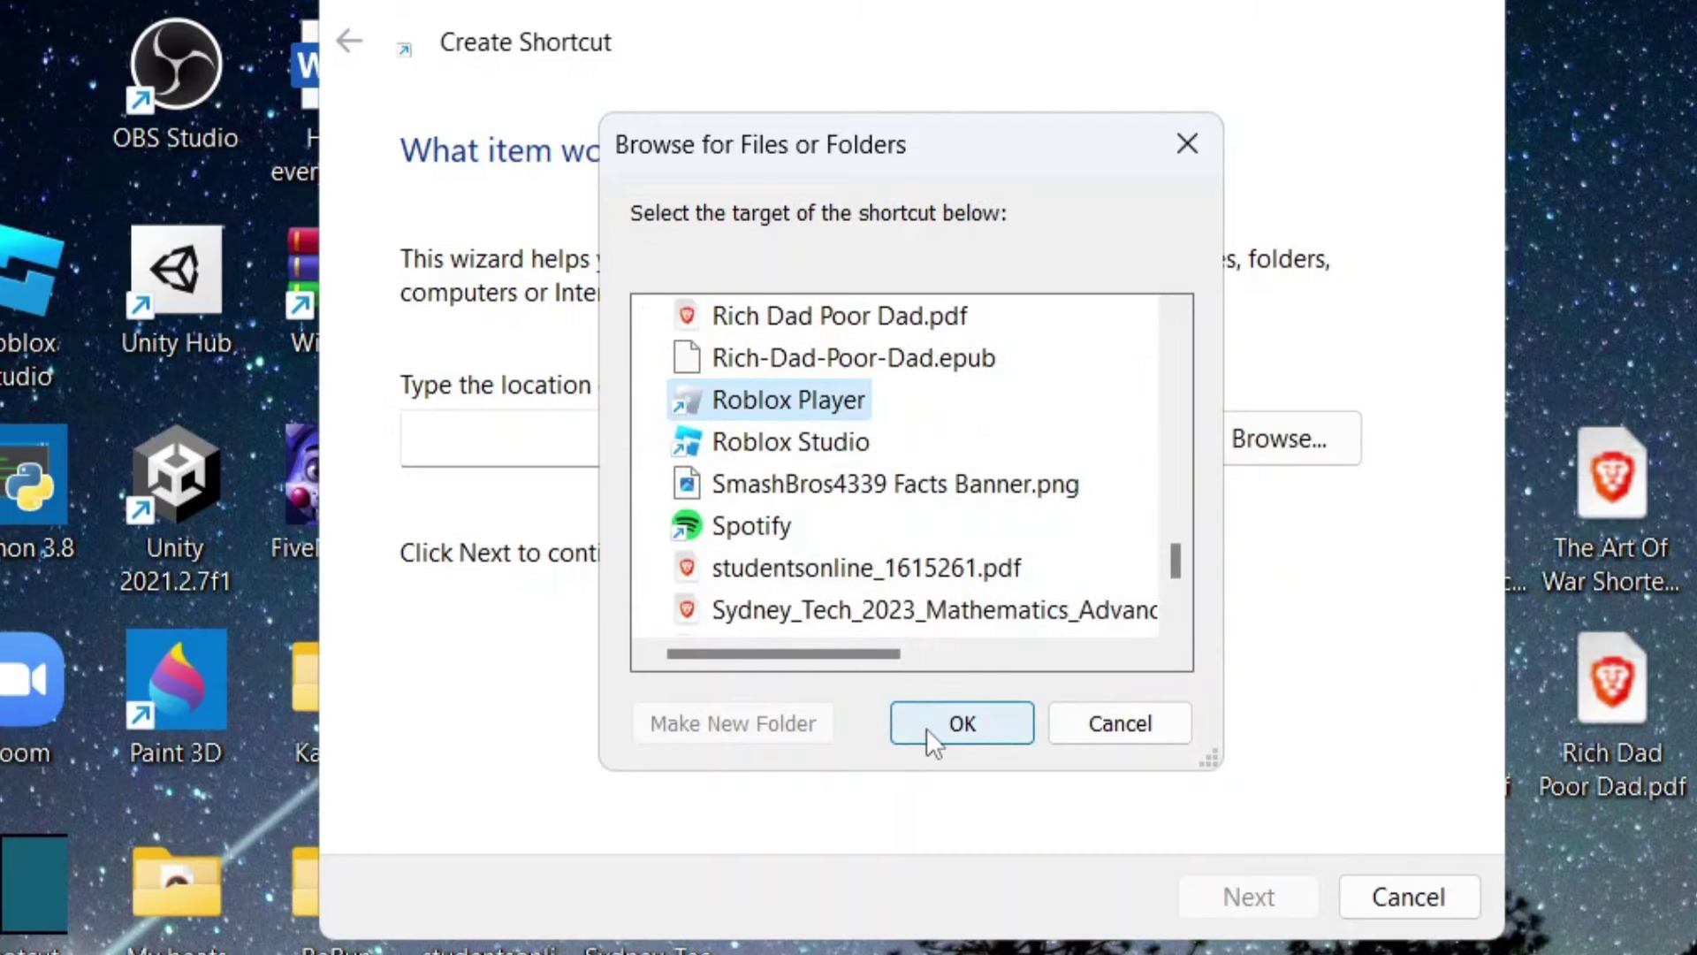
click(962, 723)
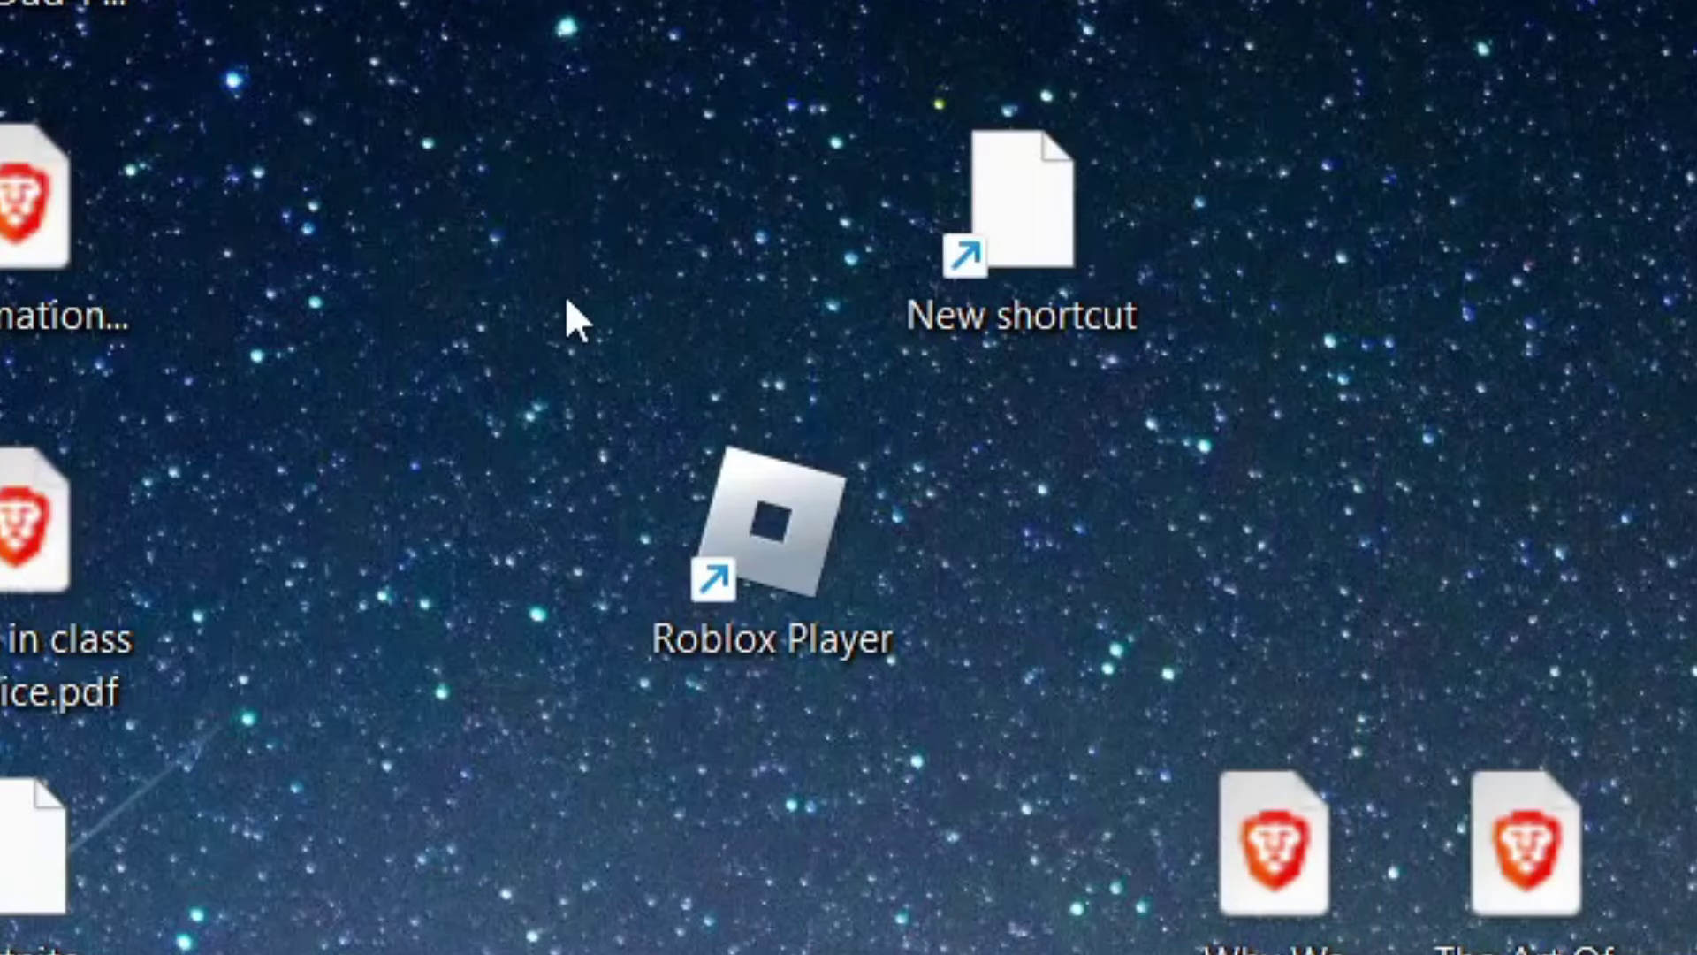
key(Delete)
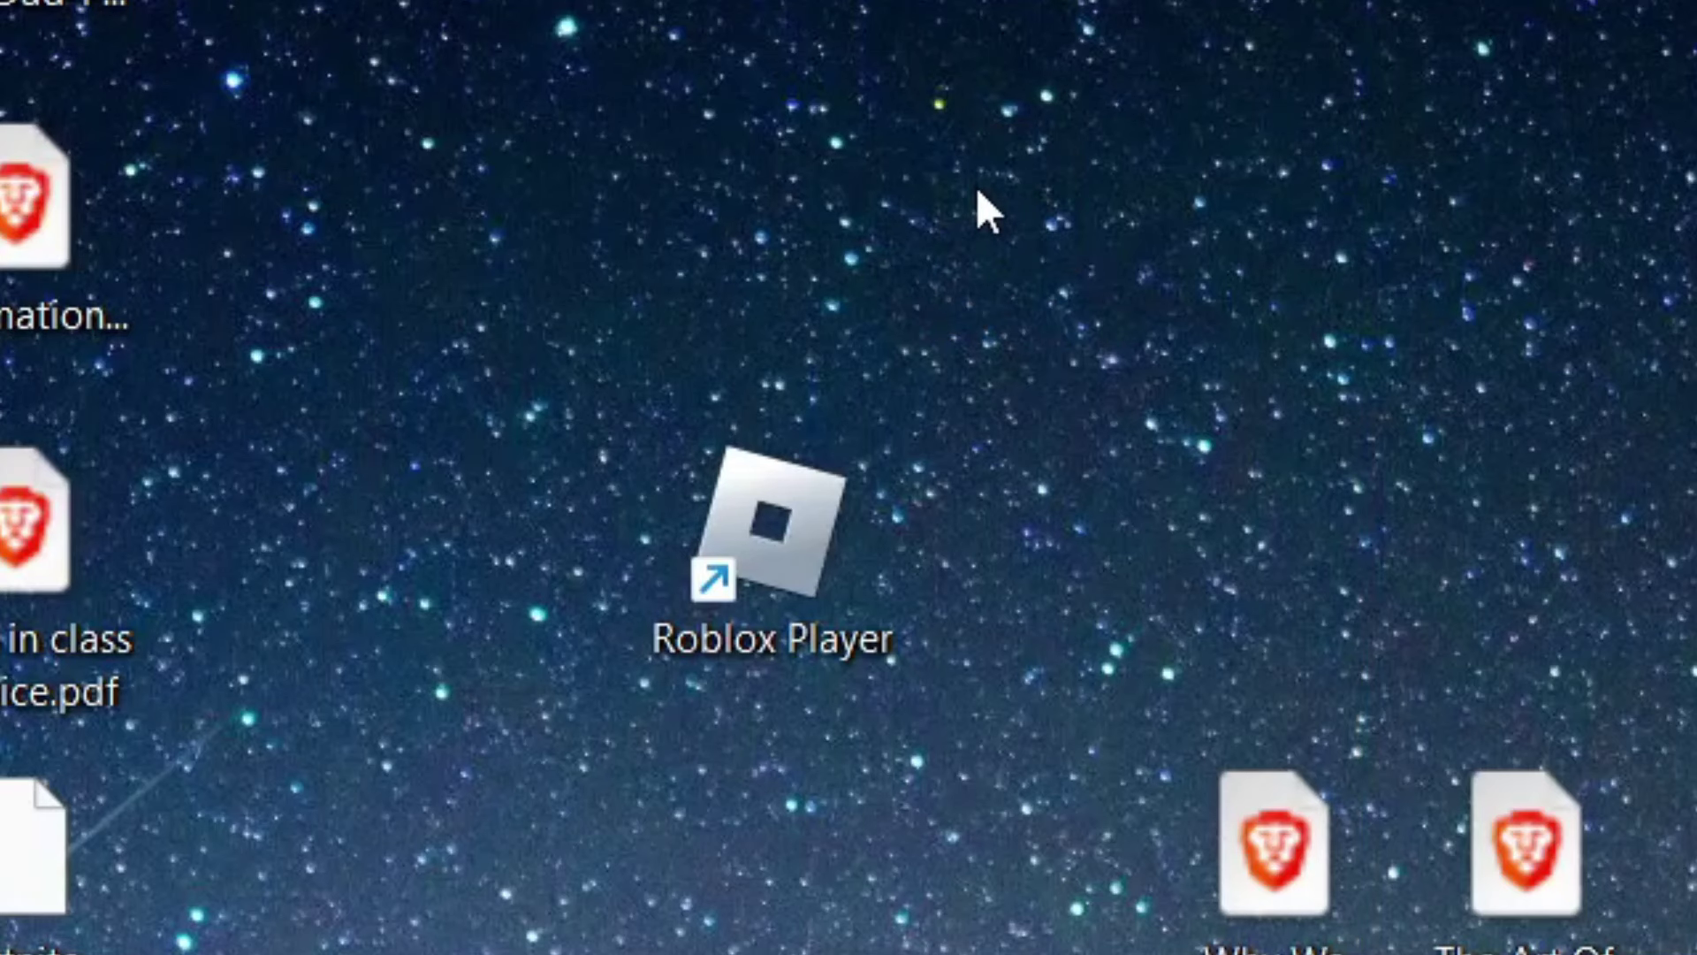
Run the compatibility troubleshooter from the Roblox Player shortcut's Properties, under Compatibility
drag(766, 457, 828, 515)
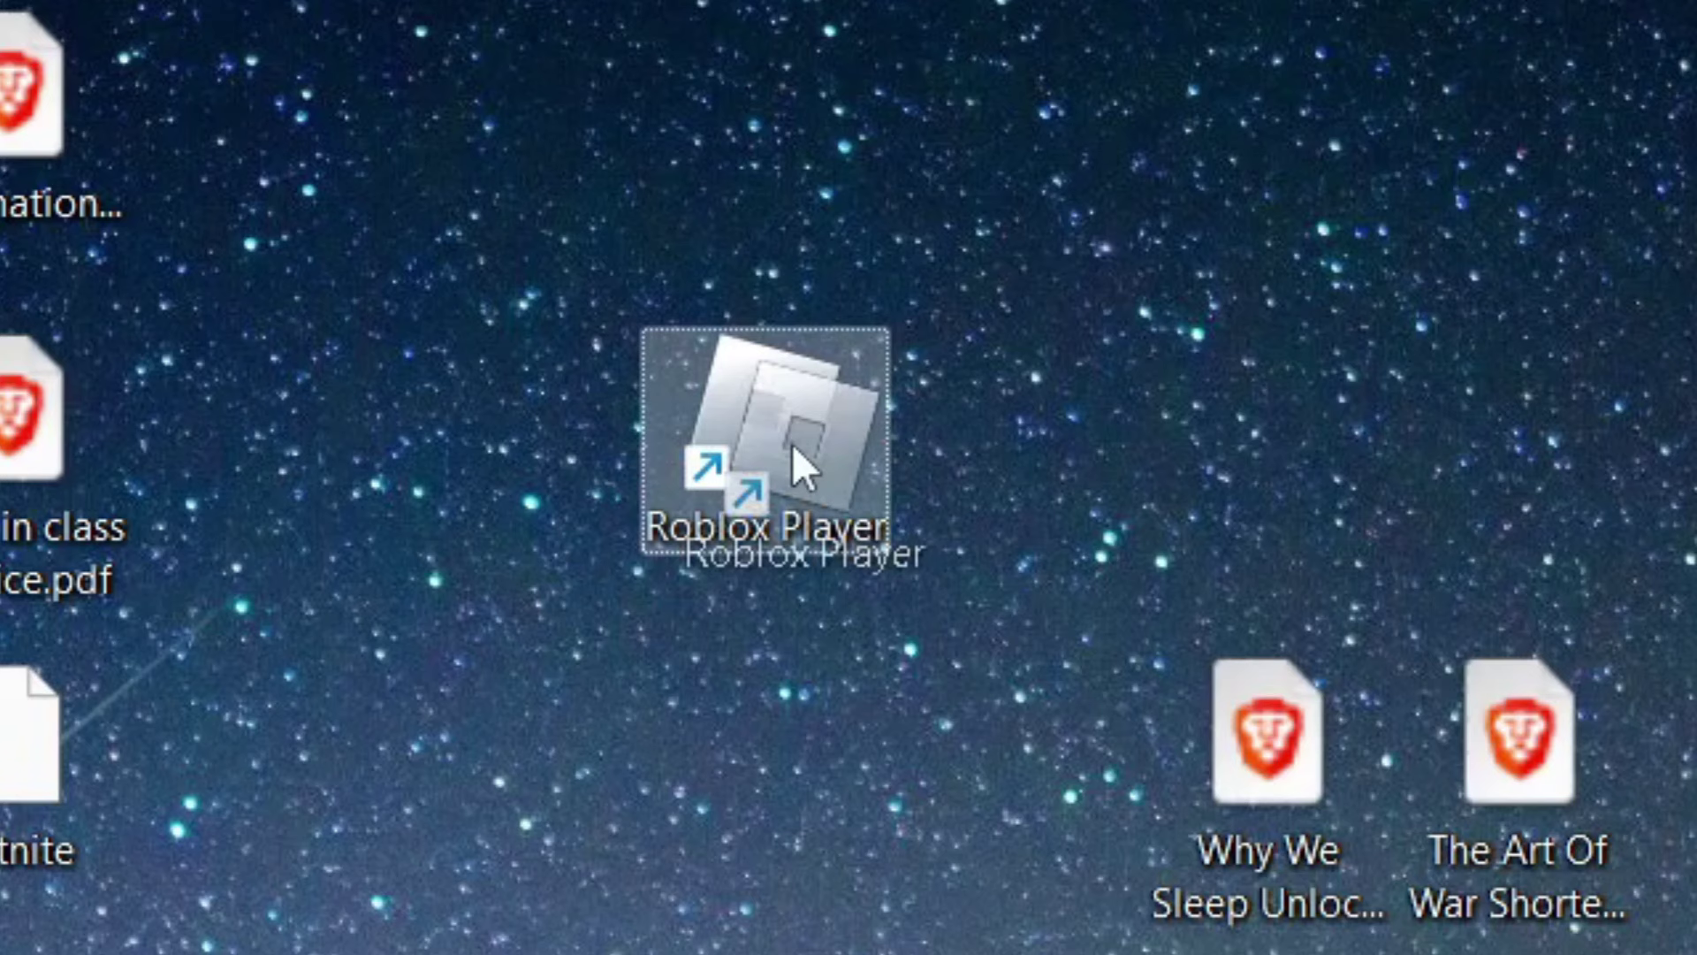
drag(791, 444, 759, 405)
right_click(755, 431)
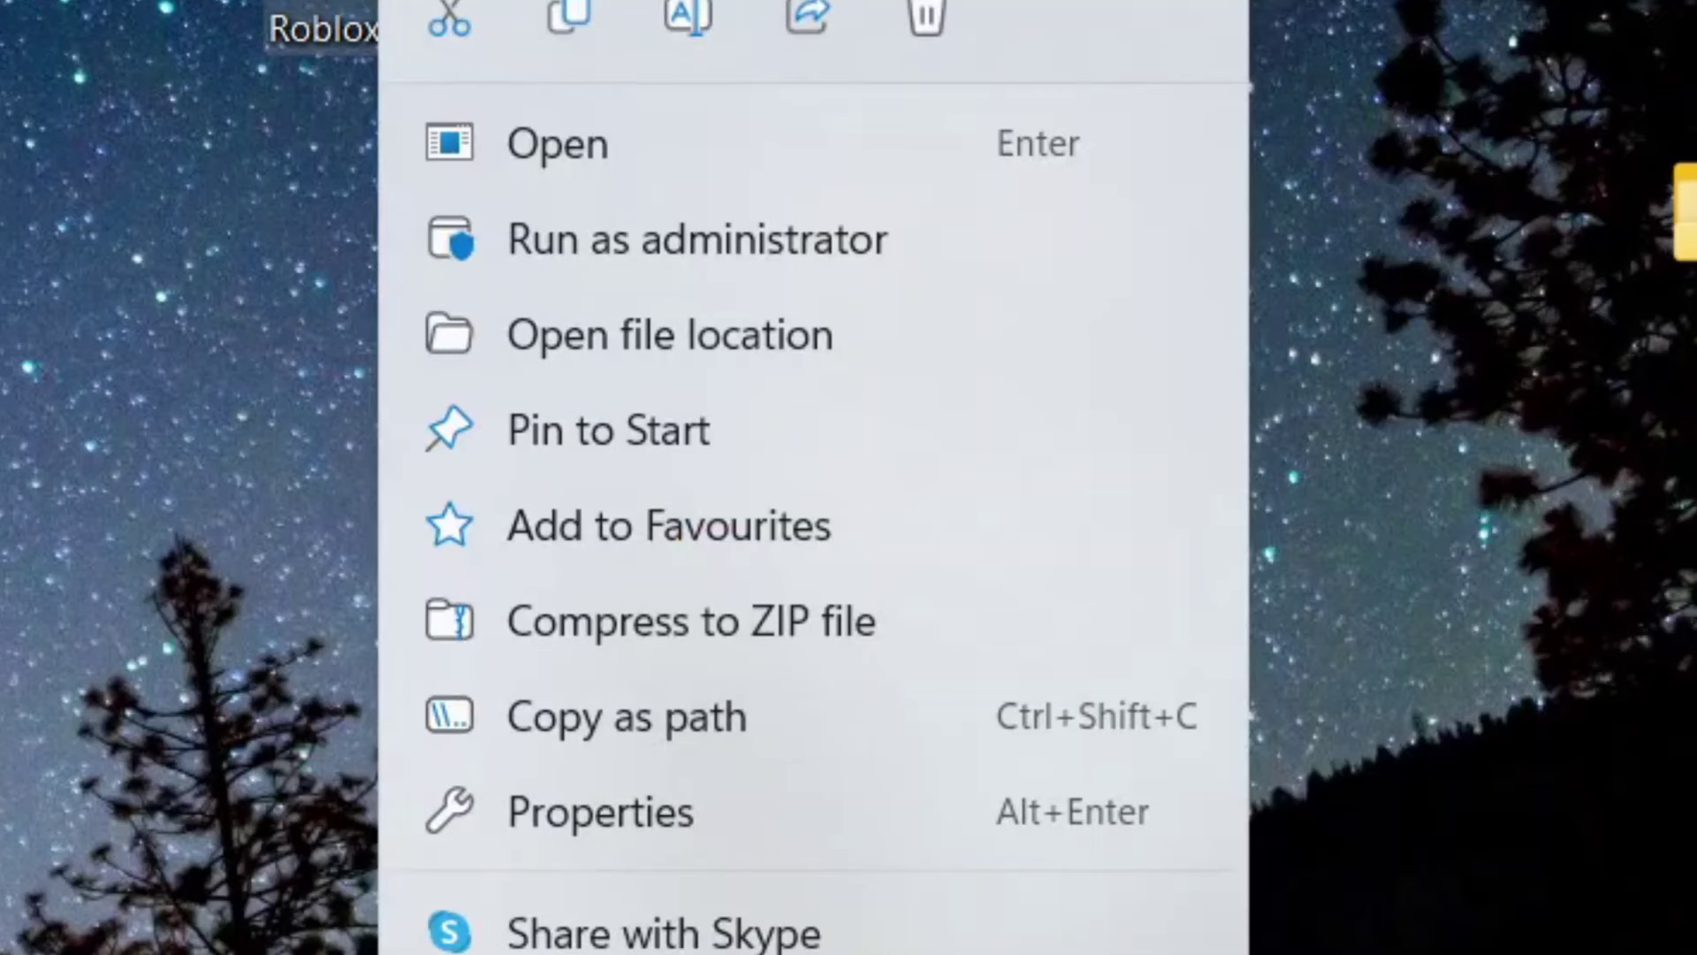
click(735, 791)
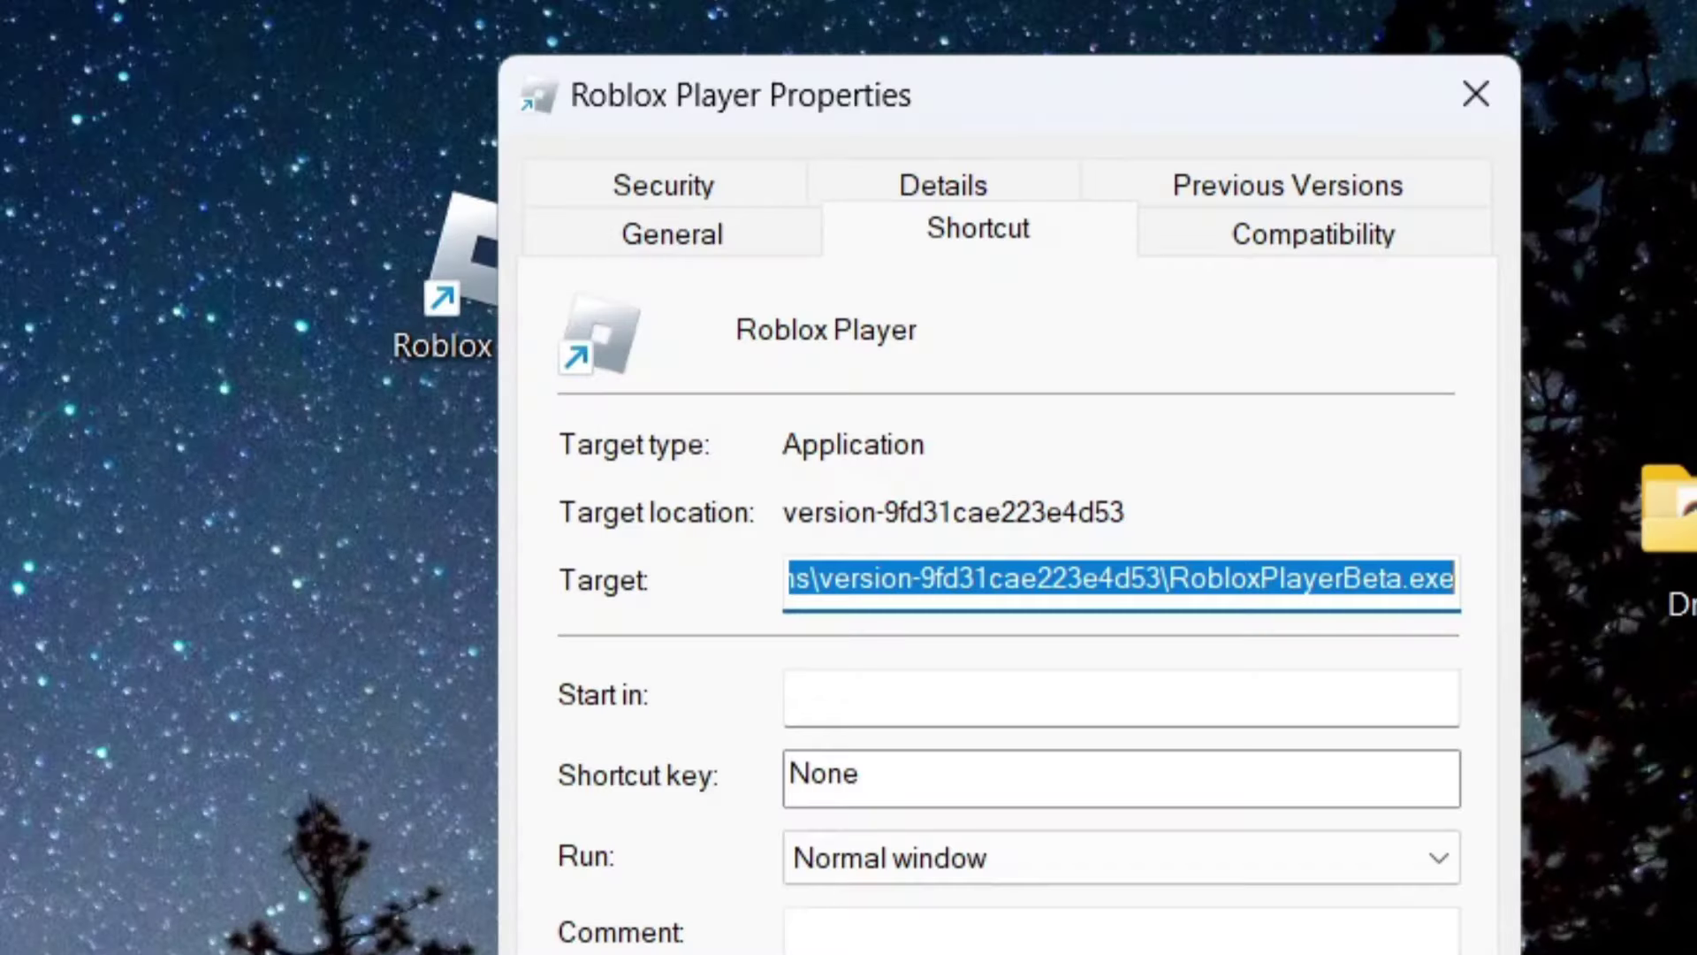
drag(822, 134, 455, 22)
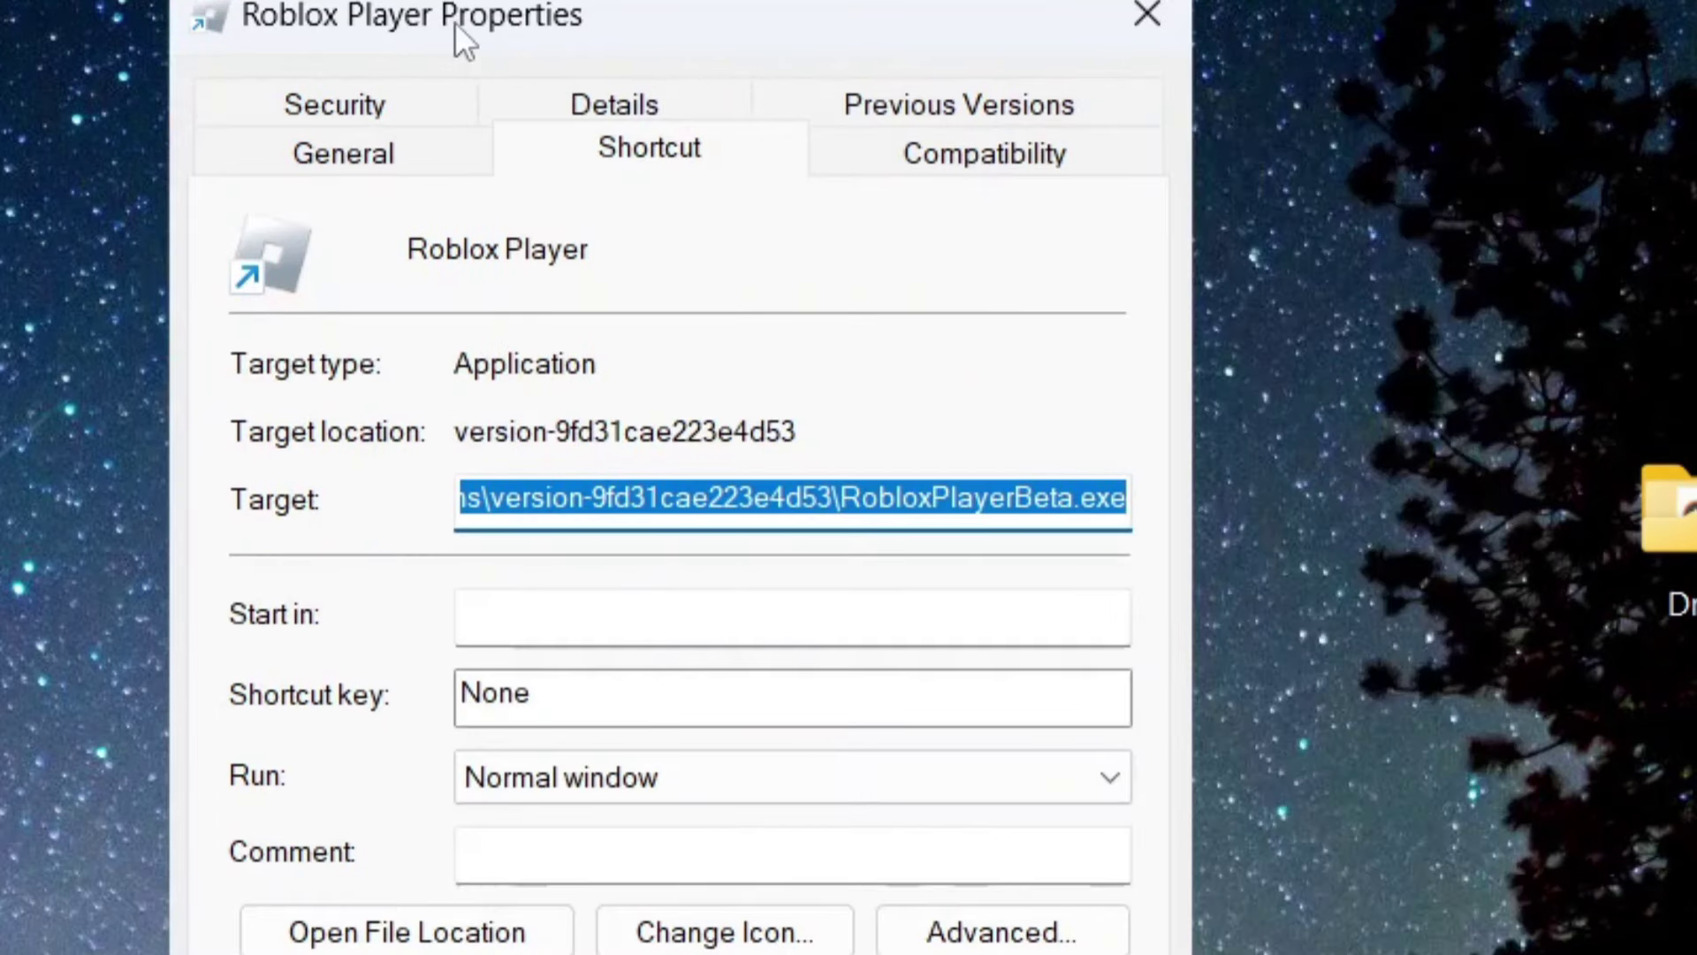
click(933, 152)
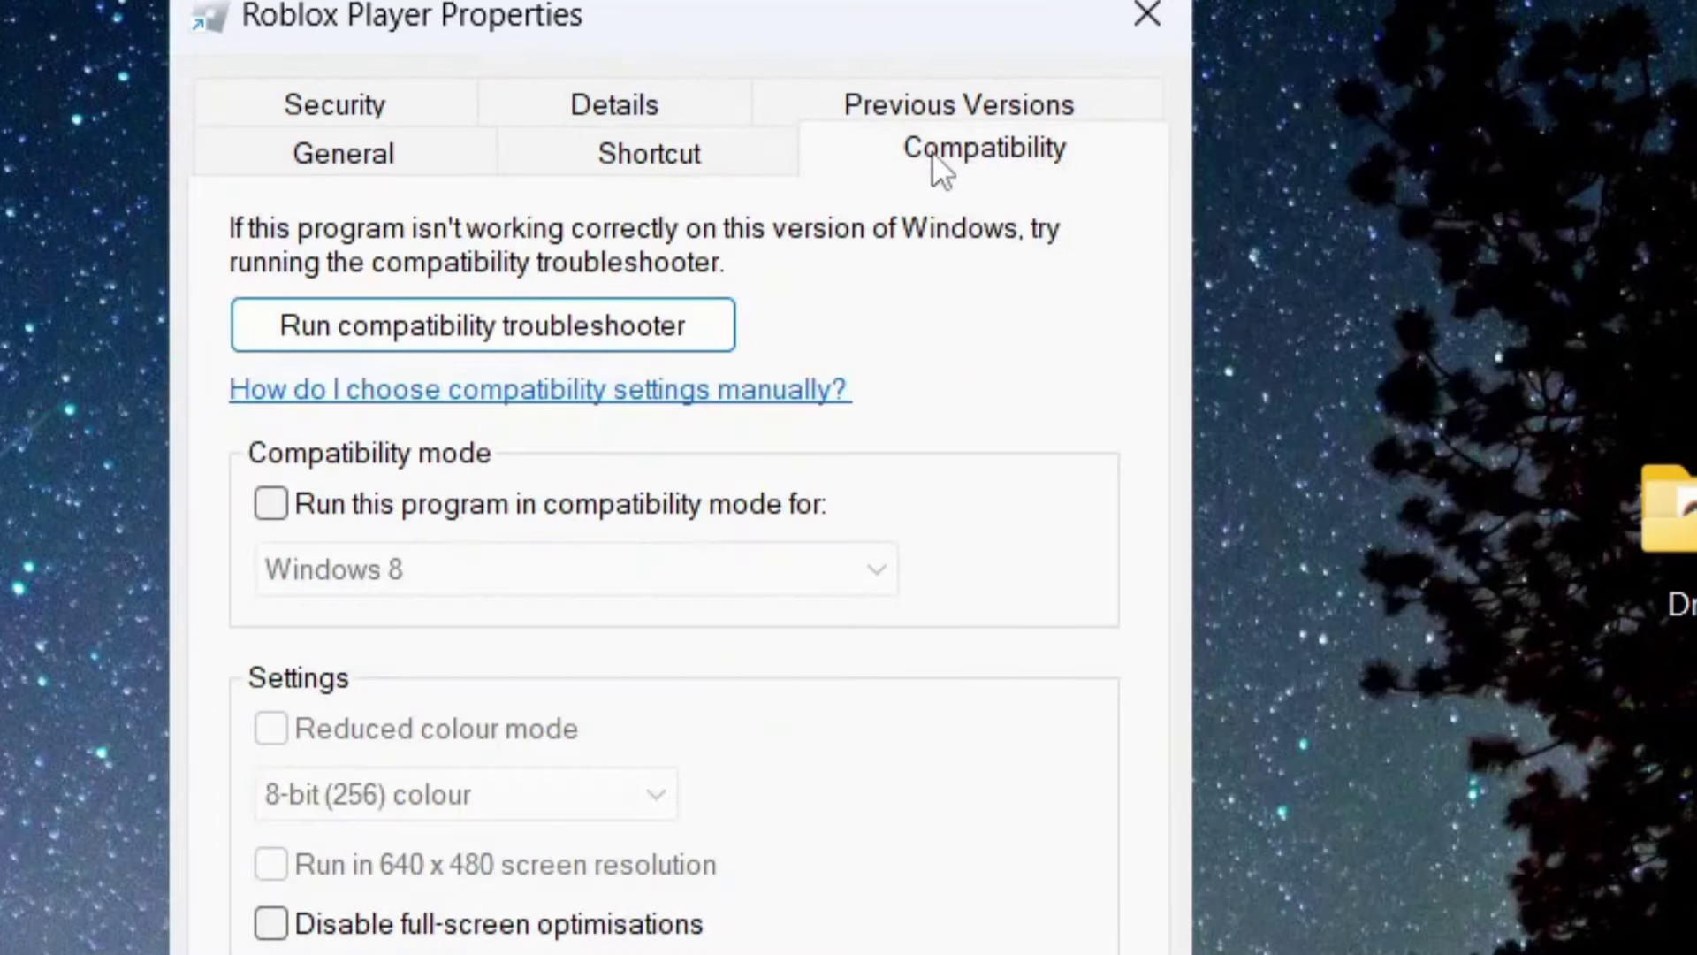
click(387, 338)
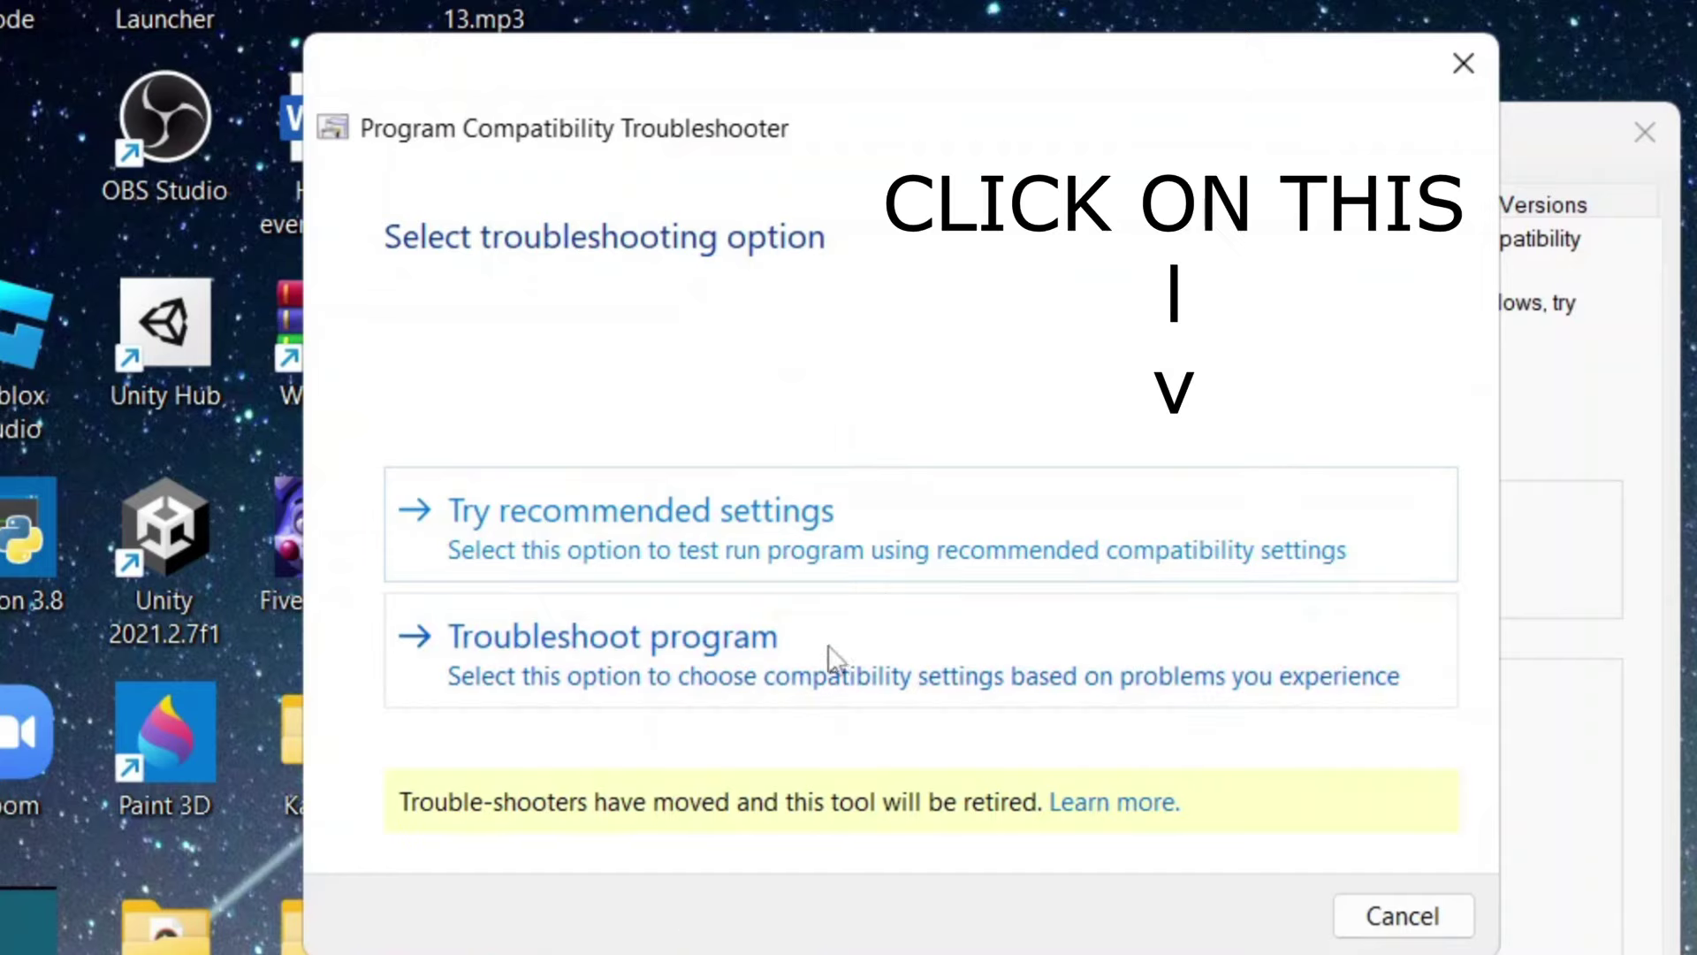
Apply the recommended Windows 8 compatibility settings and test-launch Roblox Player
click(738, 543)
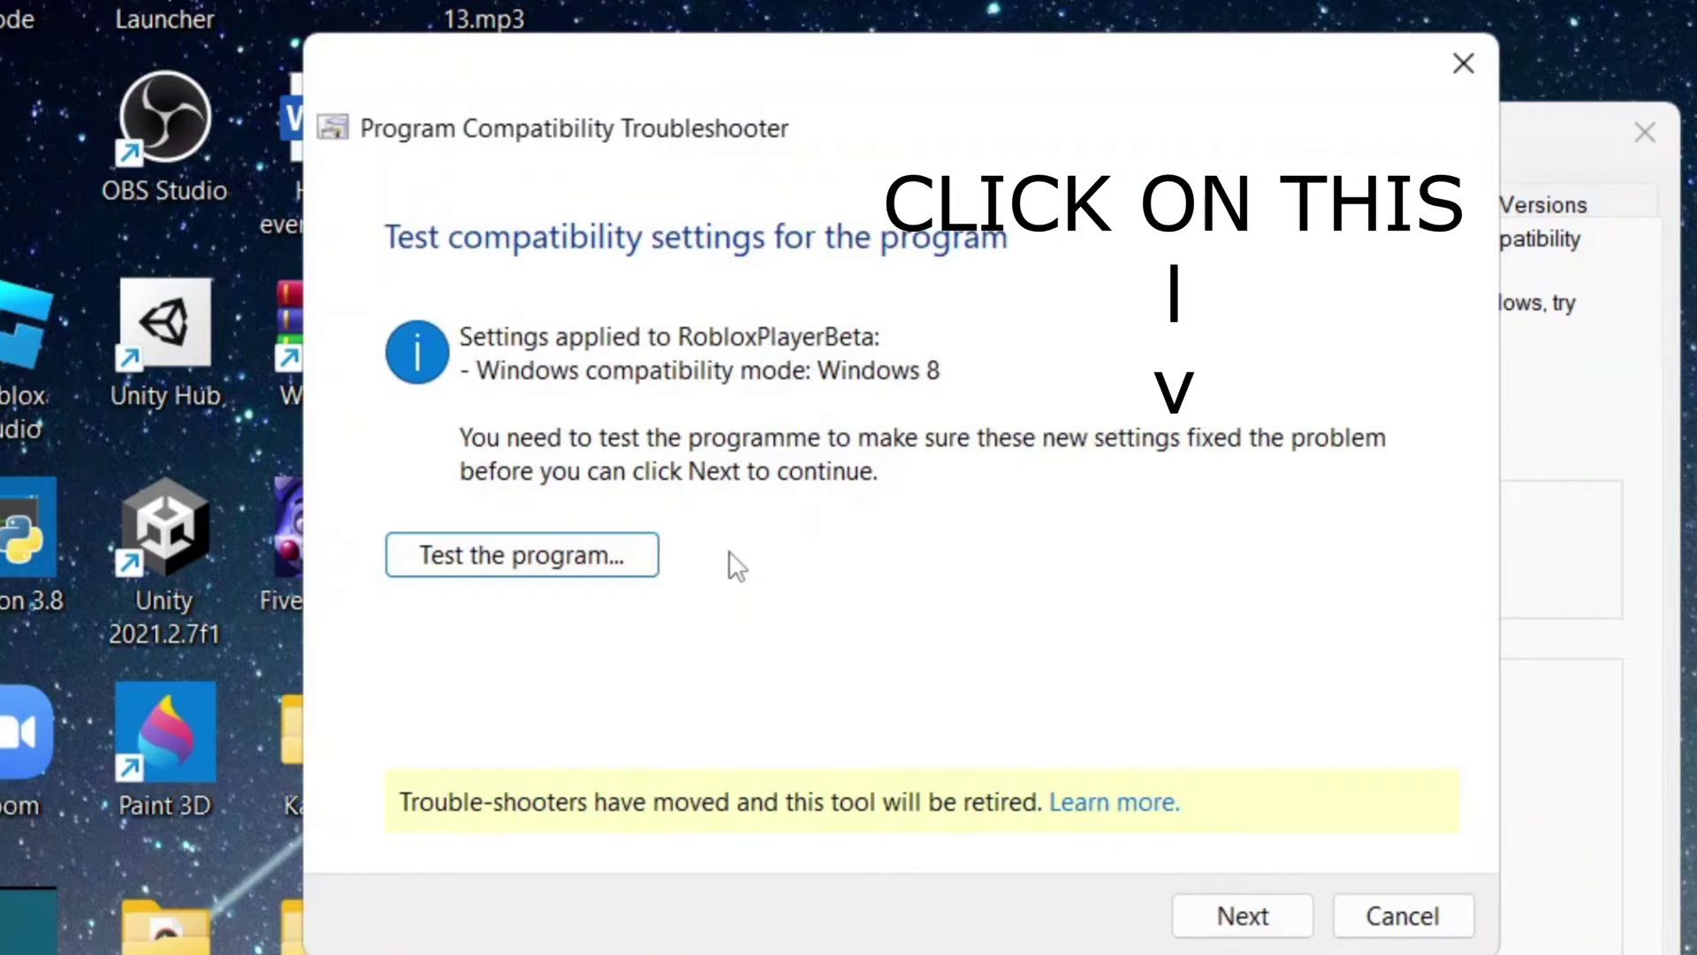
click(619, 548)
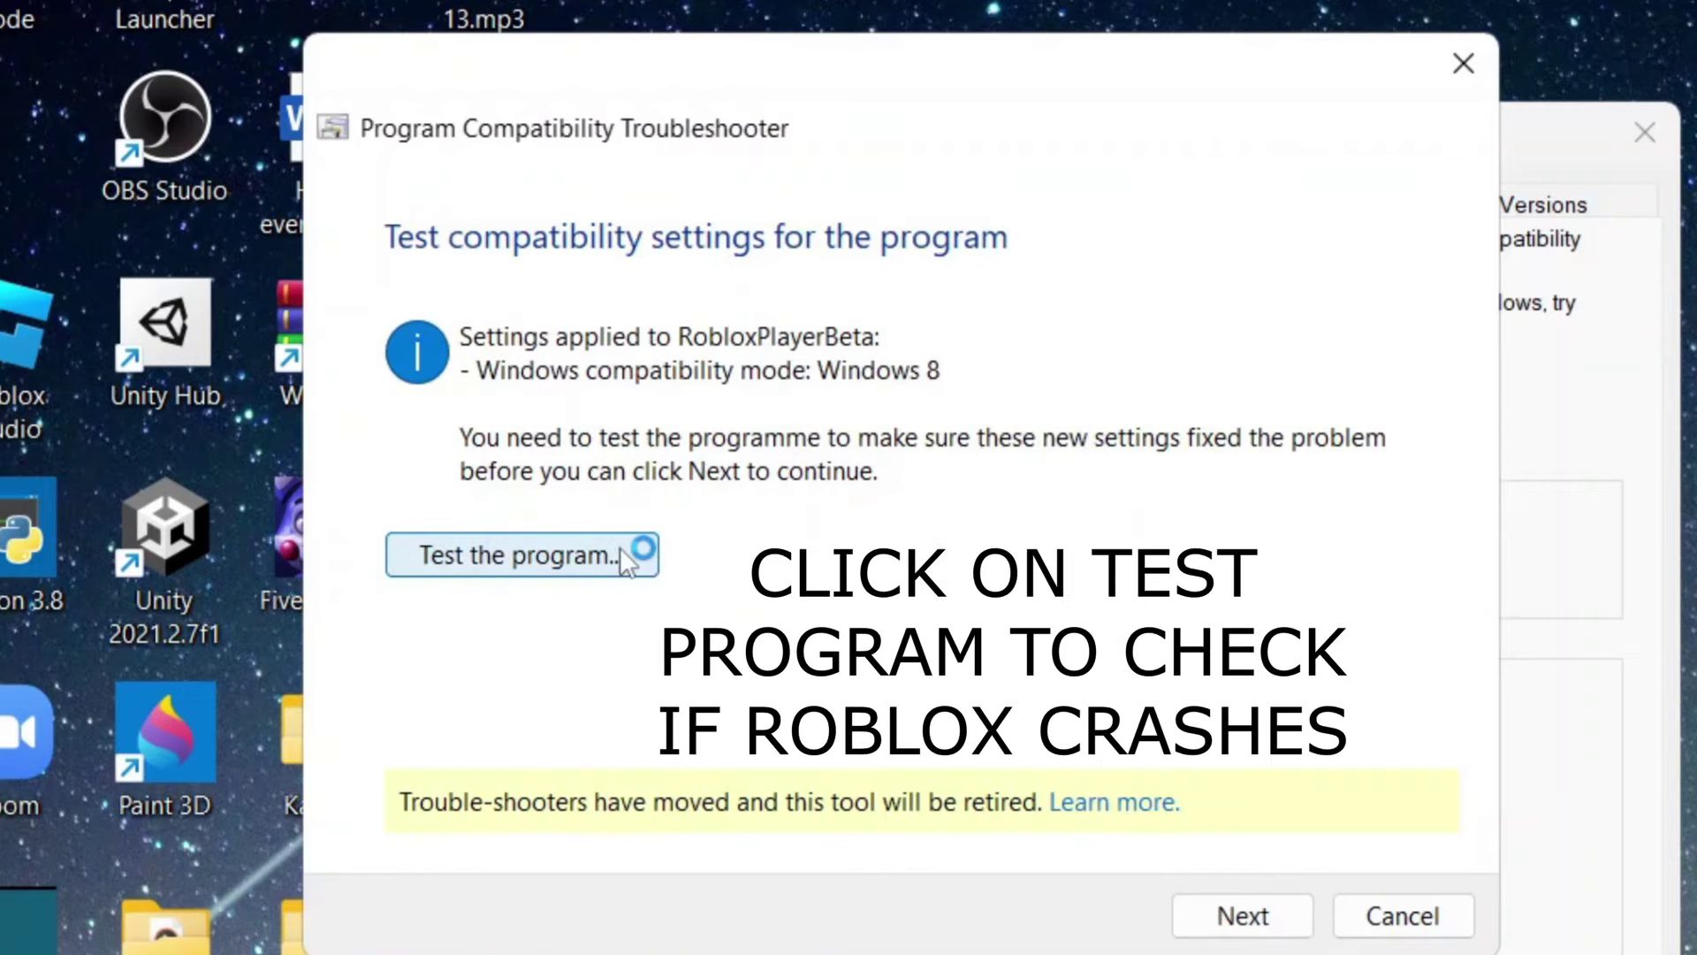